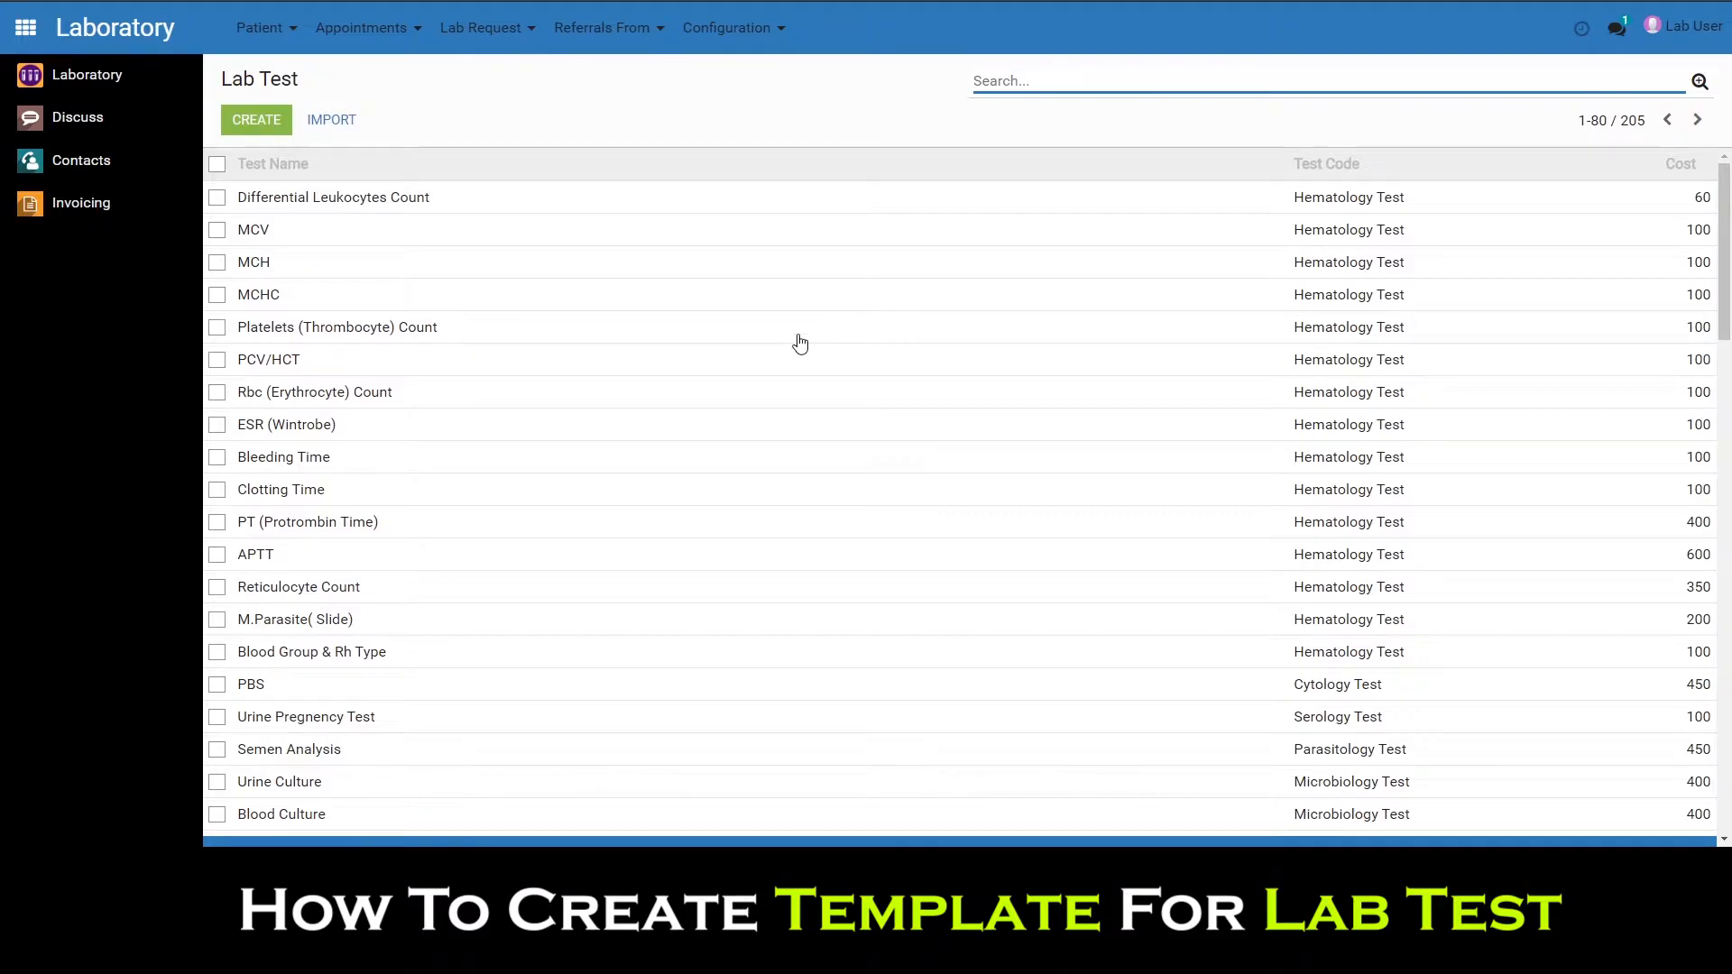
Step: Start a new lab test record named "Test 123" with the test code "Test Group 001"
click(253, 125)
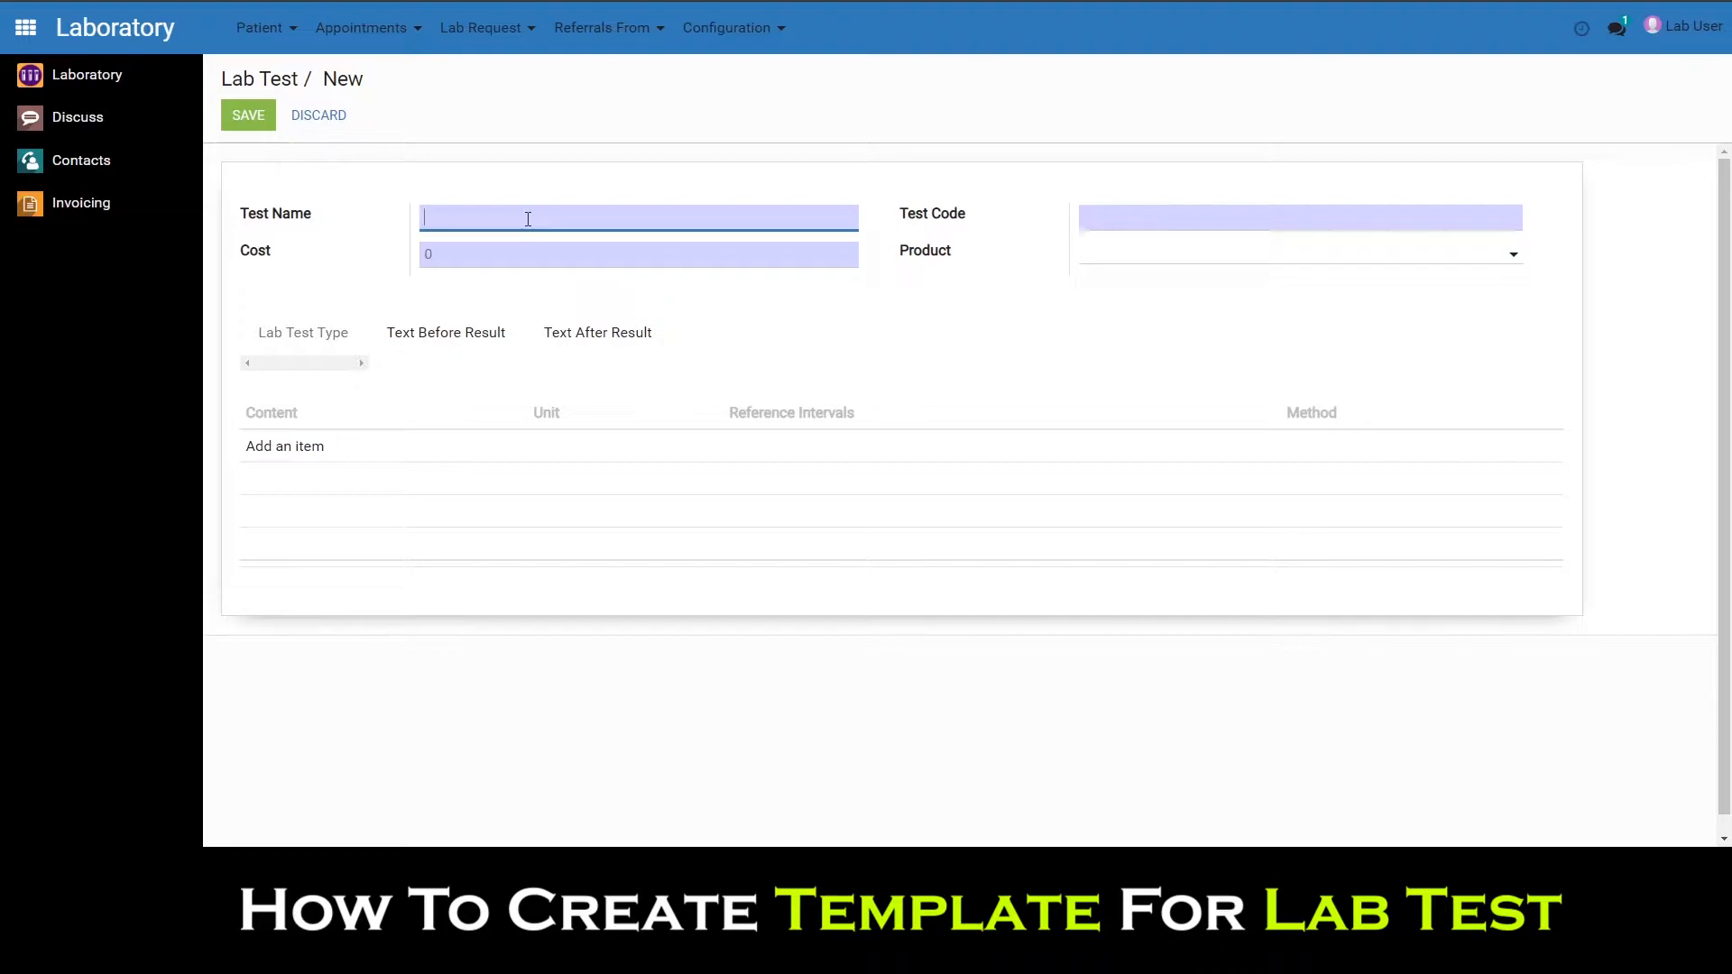
text(Test)
key(BackSpace)
key(BackSpace)
key(BackSpace)
key(BackSpace)
key(BackSpace)
text(Test 123)
key(Tab)
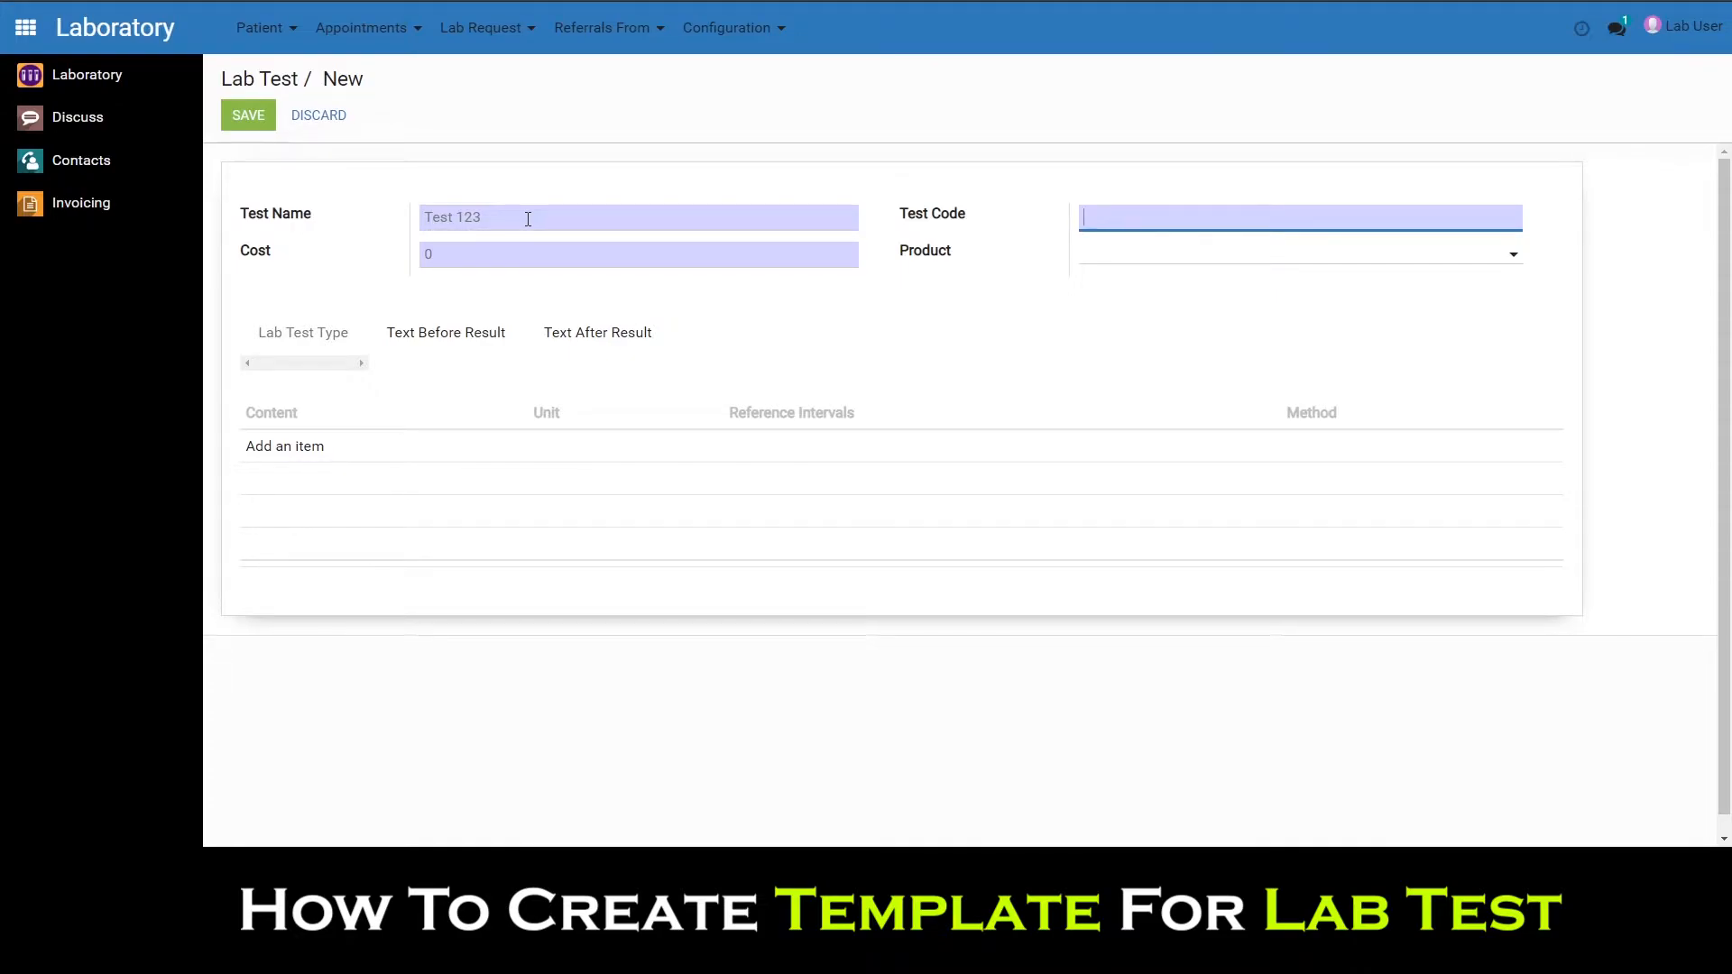
text(Test Group 001)
key(Tab)
key(Tab)
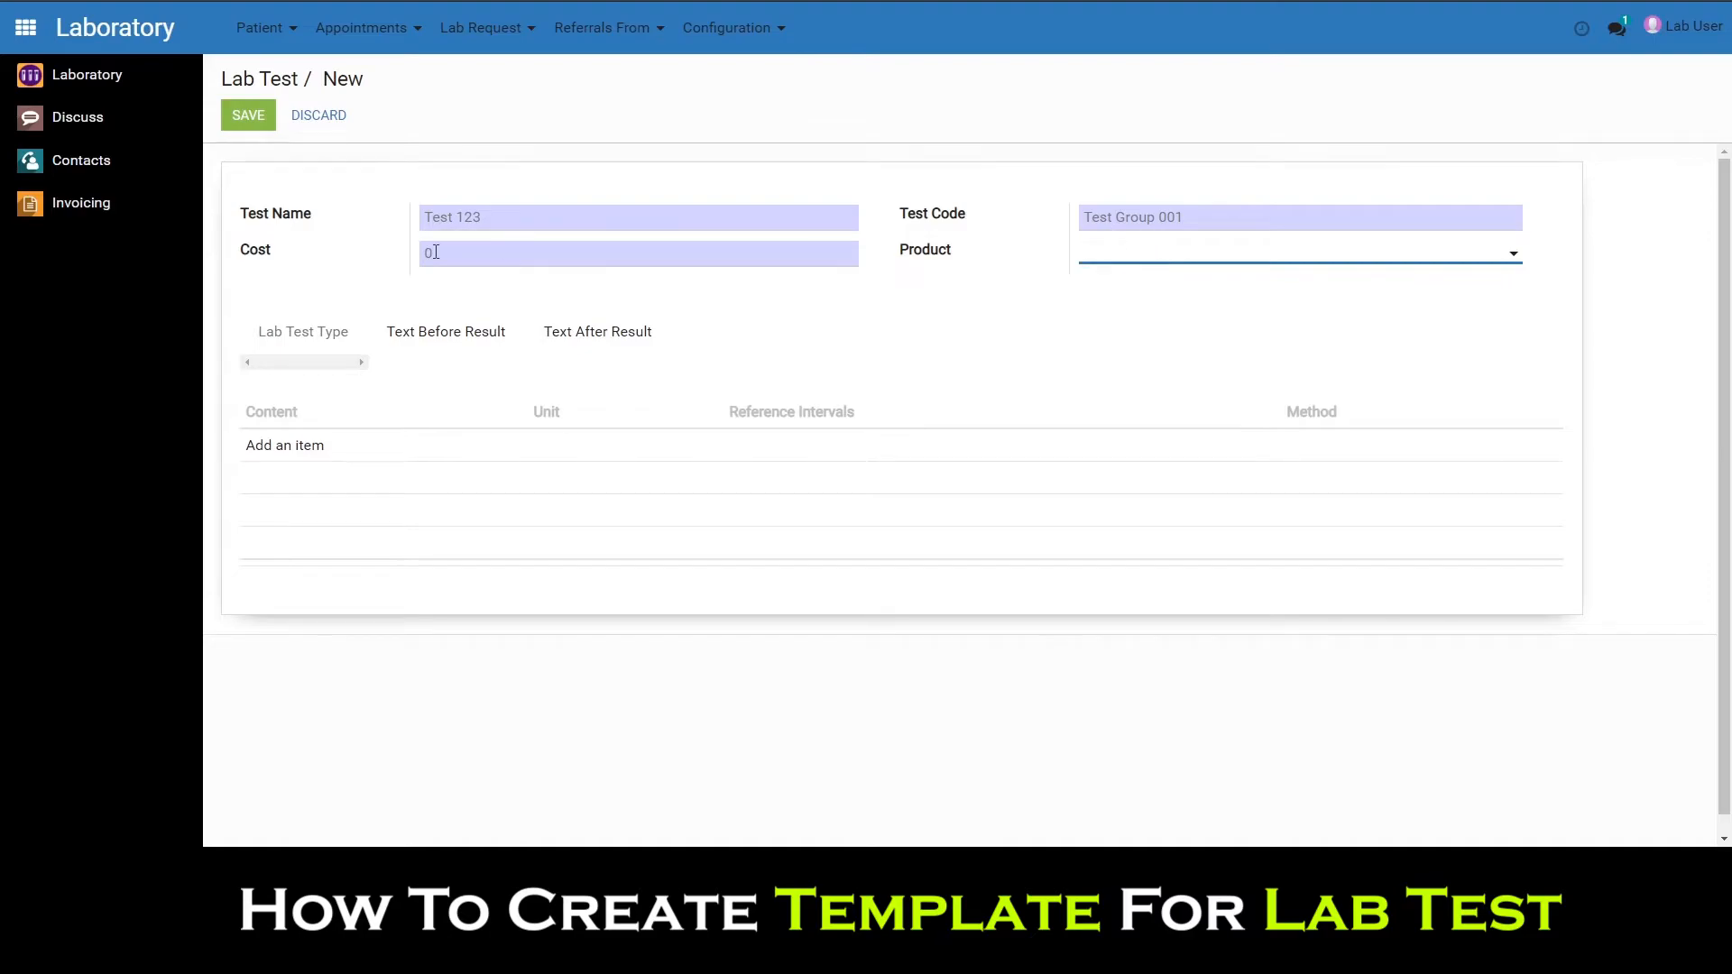
Step: Start a new product for the lab test and name it "Lab Test 001"
click(1112, 260)
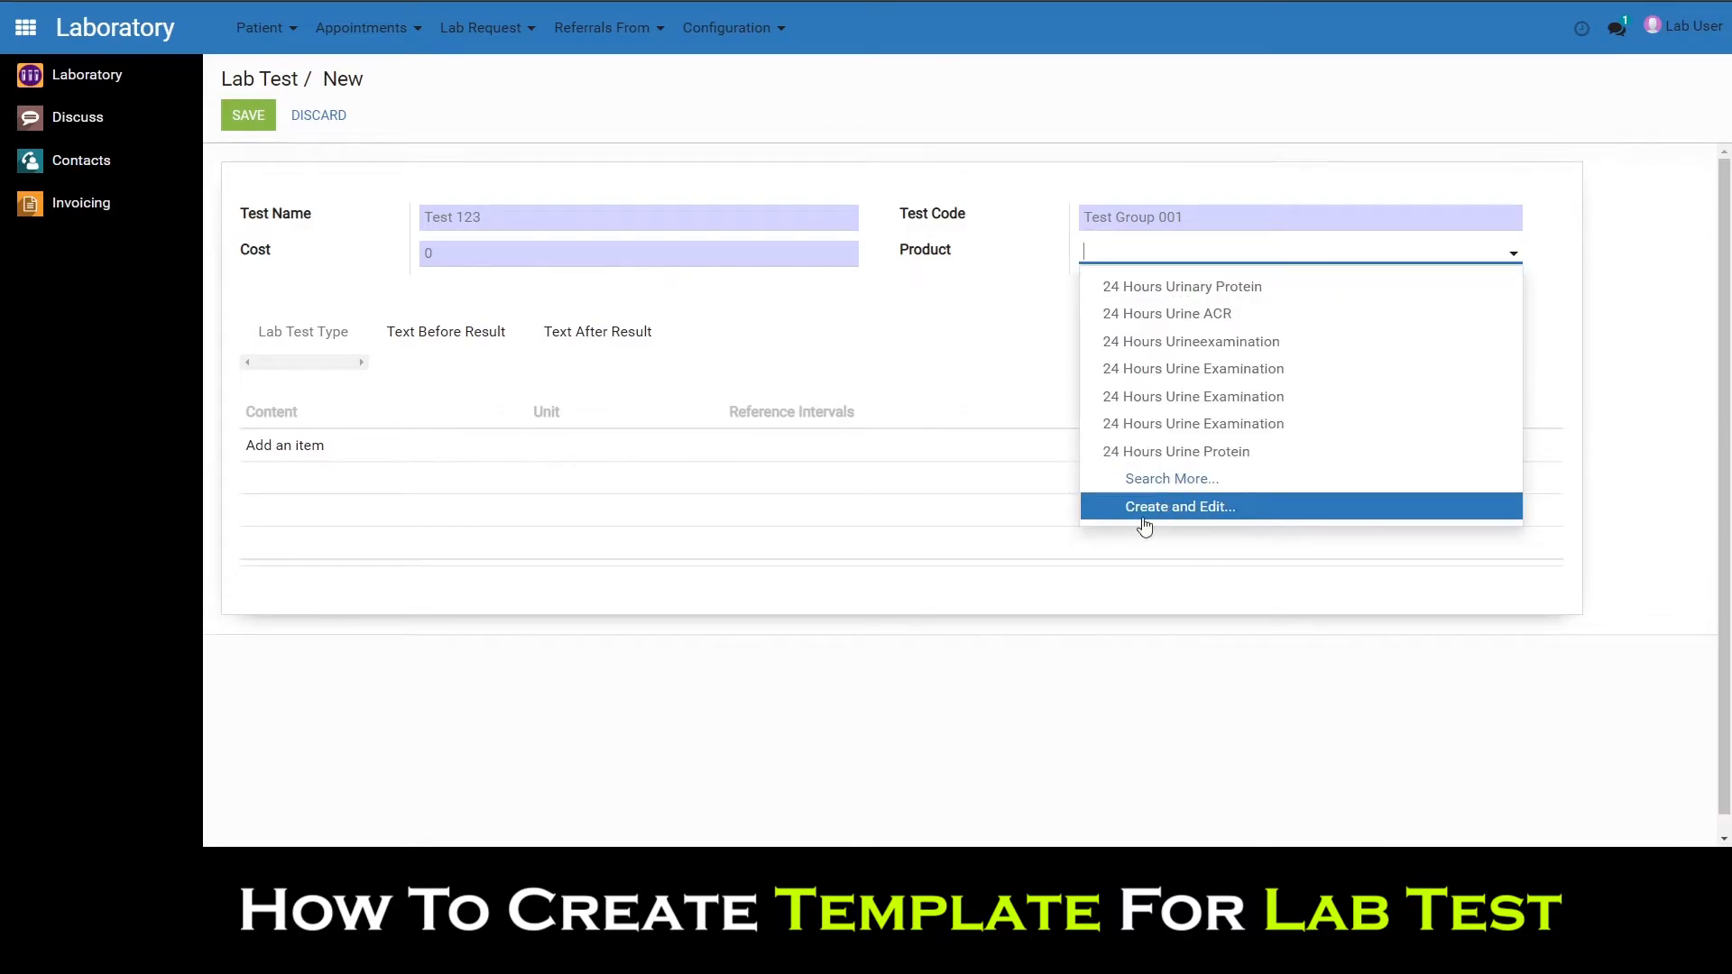
click(1146, 513)
text(Test)
key(BackSpace)
key(BackSpace)
key(BackSpace)
key(BackSpace)
key(BackSpace)
text(Lab Test 001)
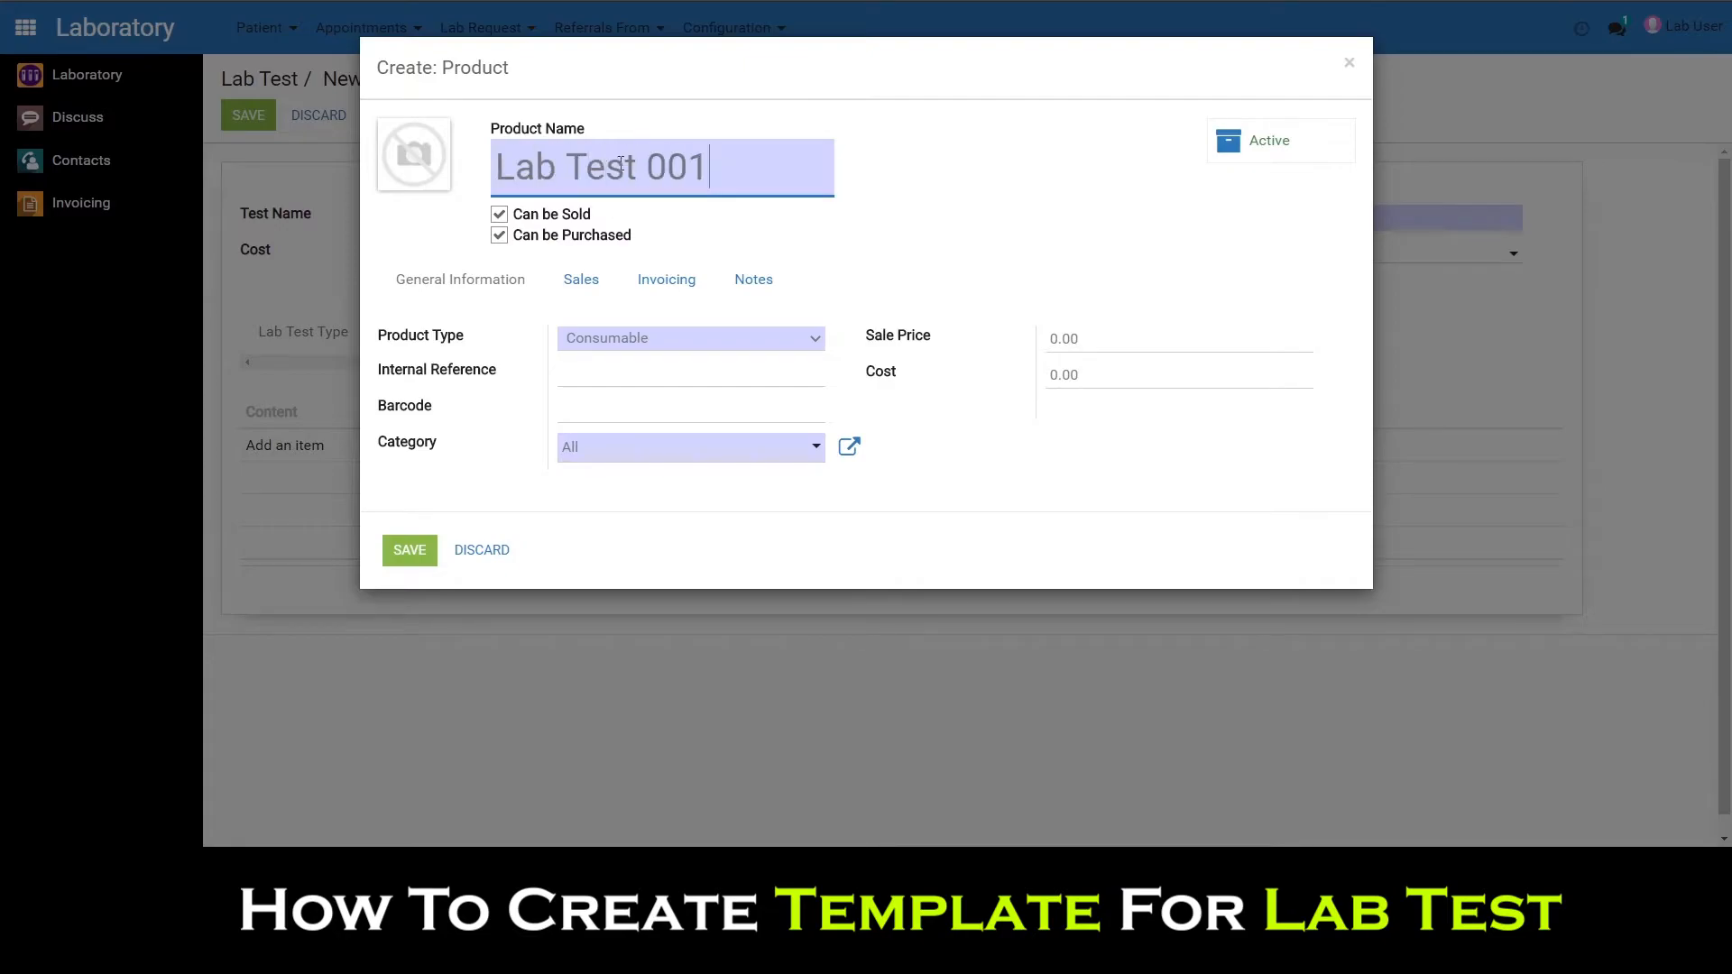
Step: Make the product non-purchasable and classify it as a Service in the category All / Service
click(499, 235)
click(613, 339)
click(635, 390)
click(577, 371)
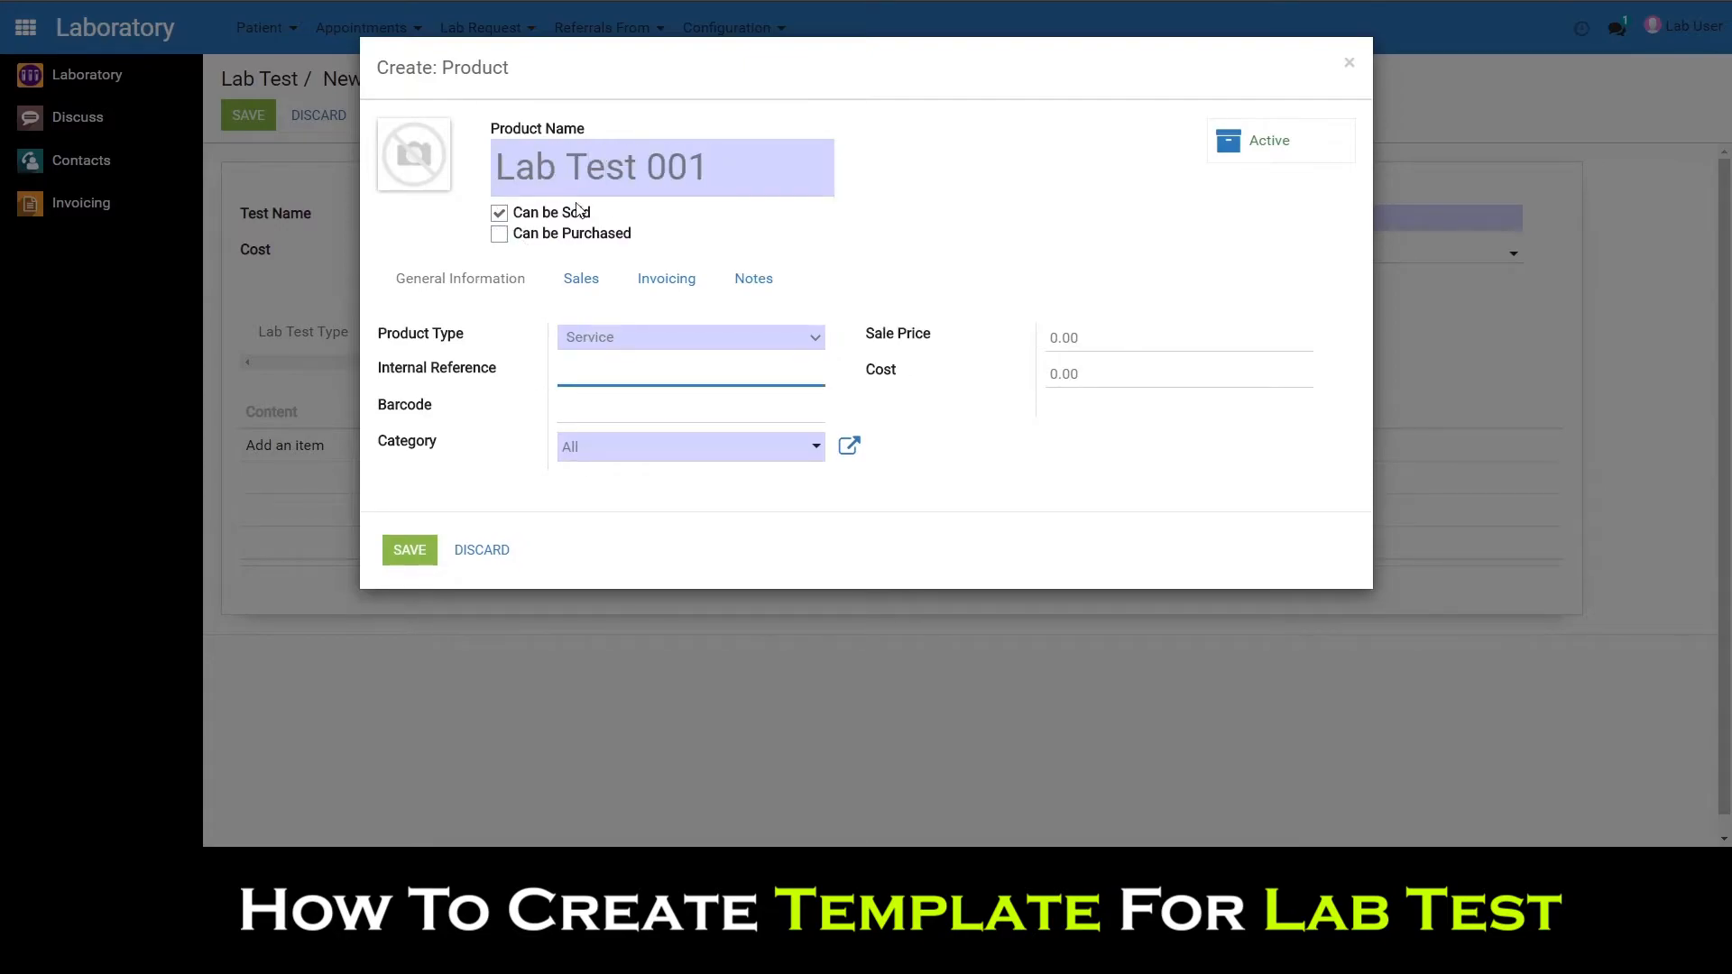
drag(584, 447, 496, 454)
text(serv)
click(624, 478)
Step: Set the product's sale price to 200 and save it as the lab test's product
drag(1086, 339, 1026, 342)
text(200)
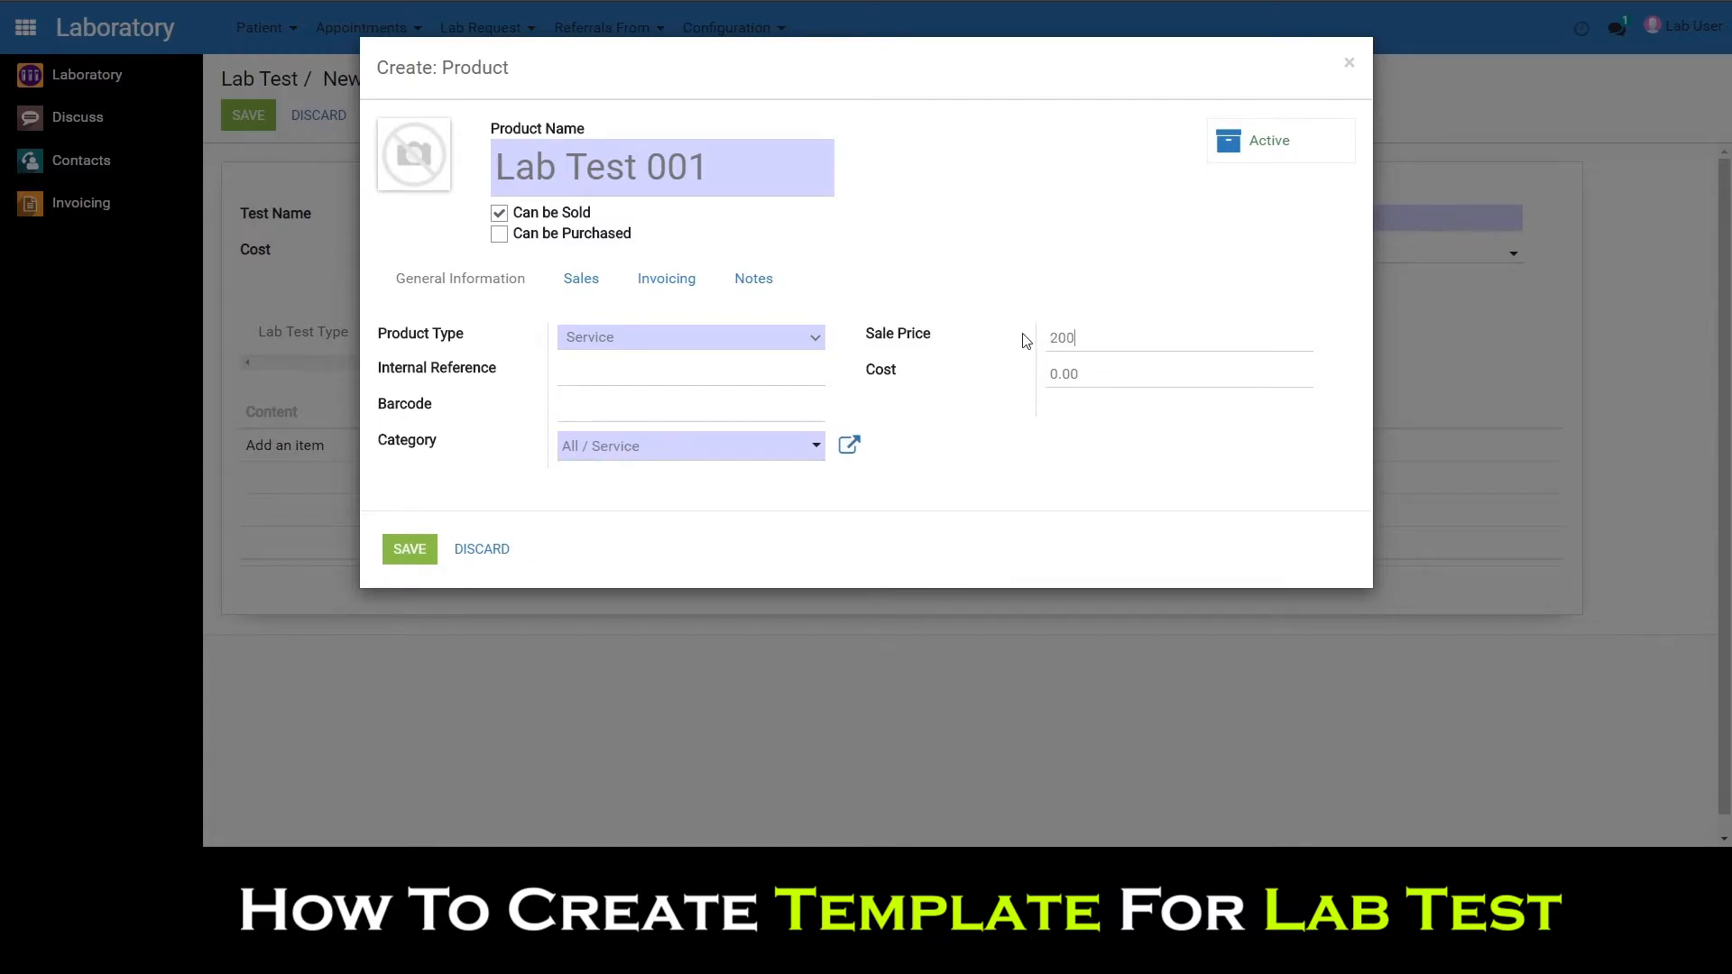
drag(1086, 377, 1050, 377)
click(666, 278)
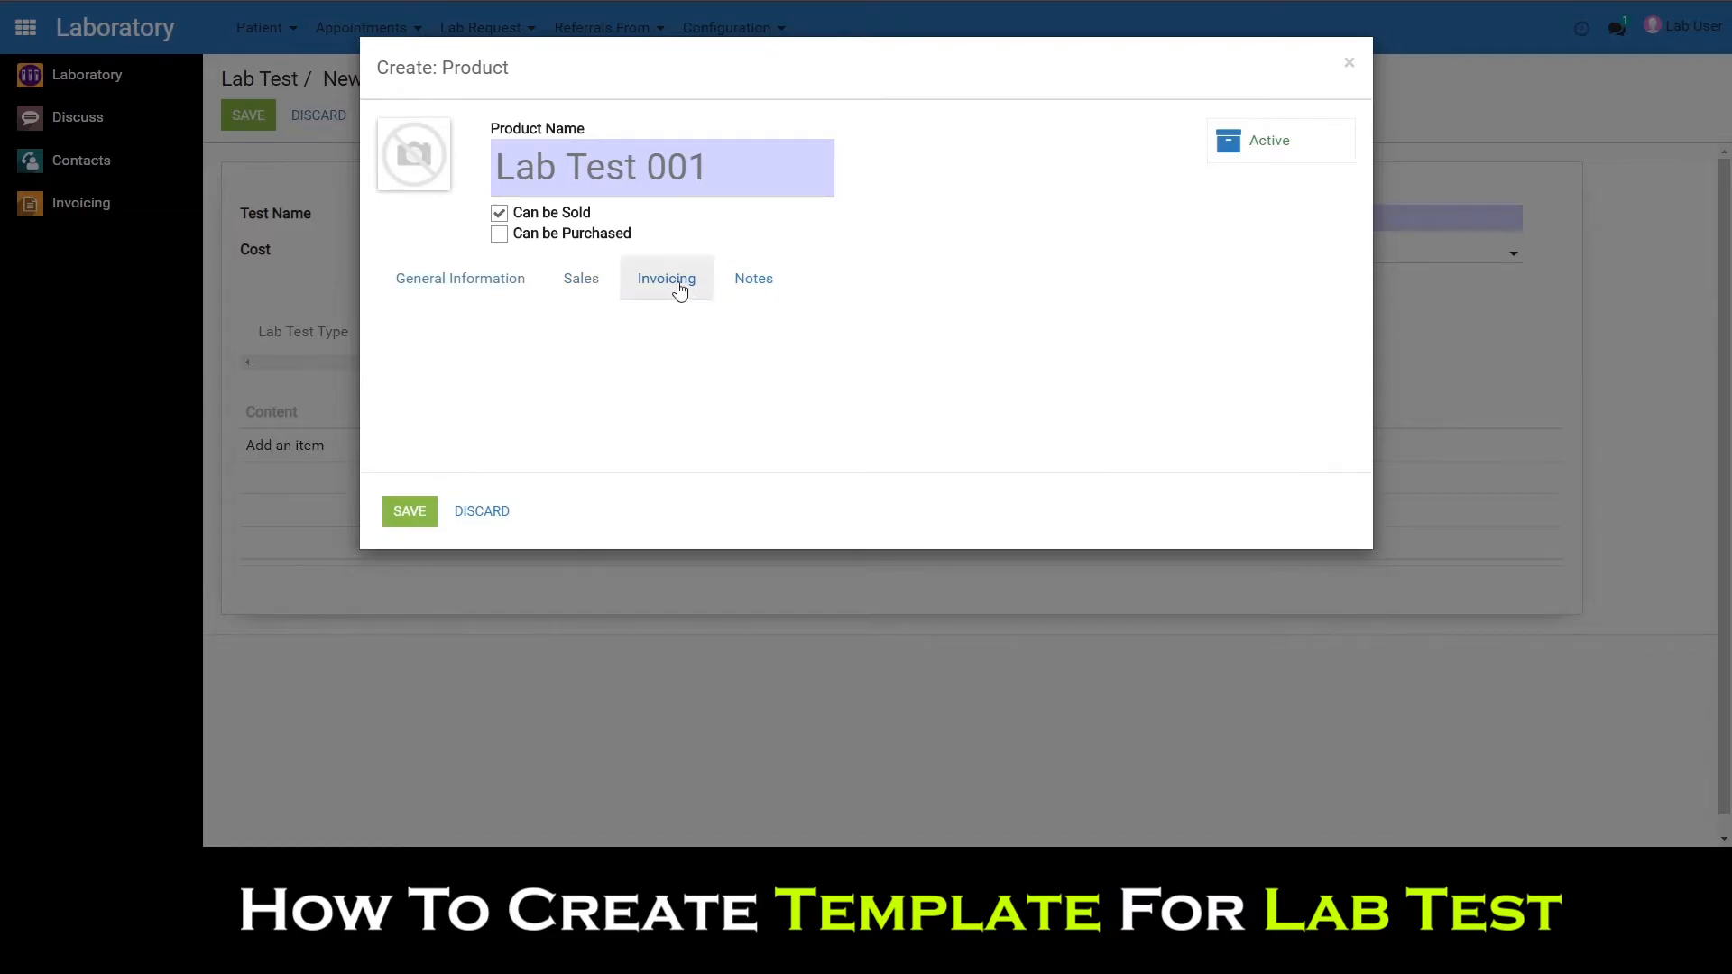
click(433, 283)
click(410, 593)
click(250, 254)
click(308, 335)
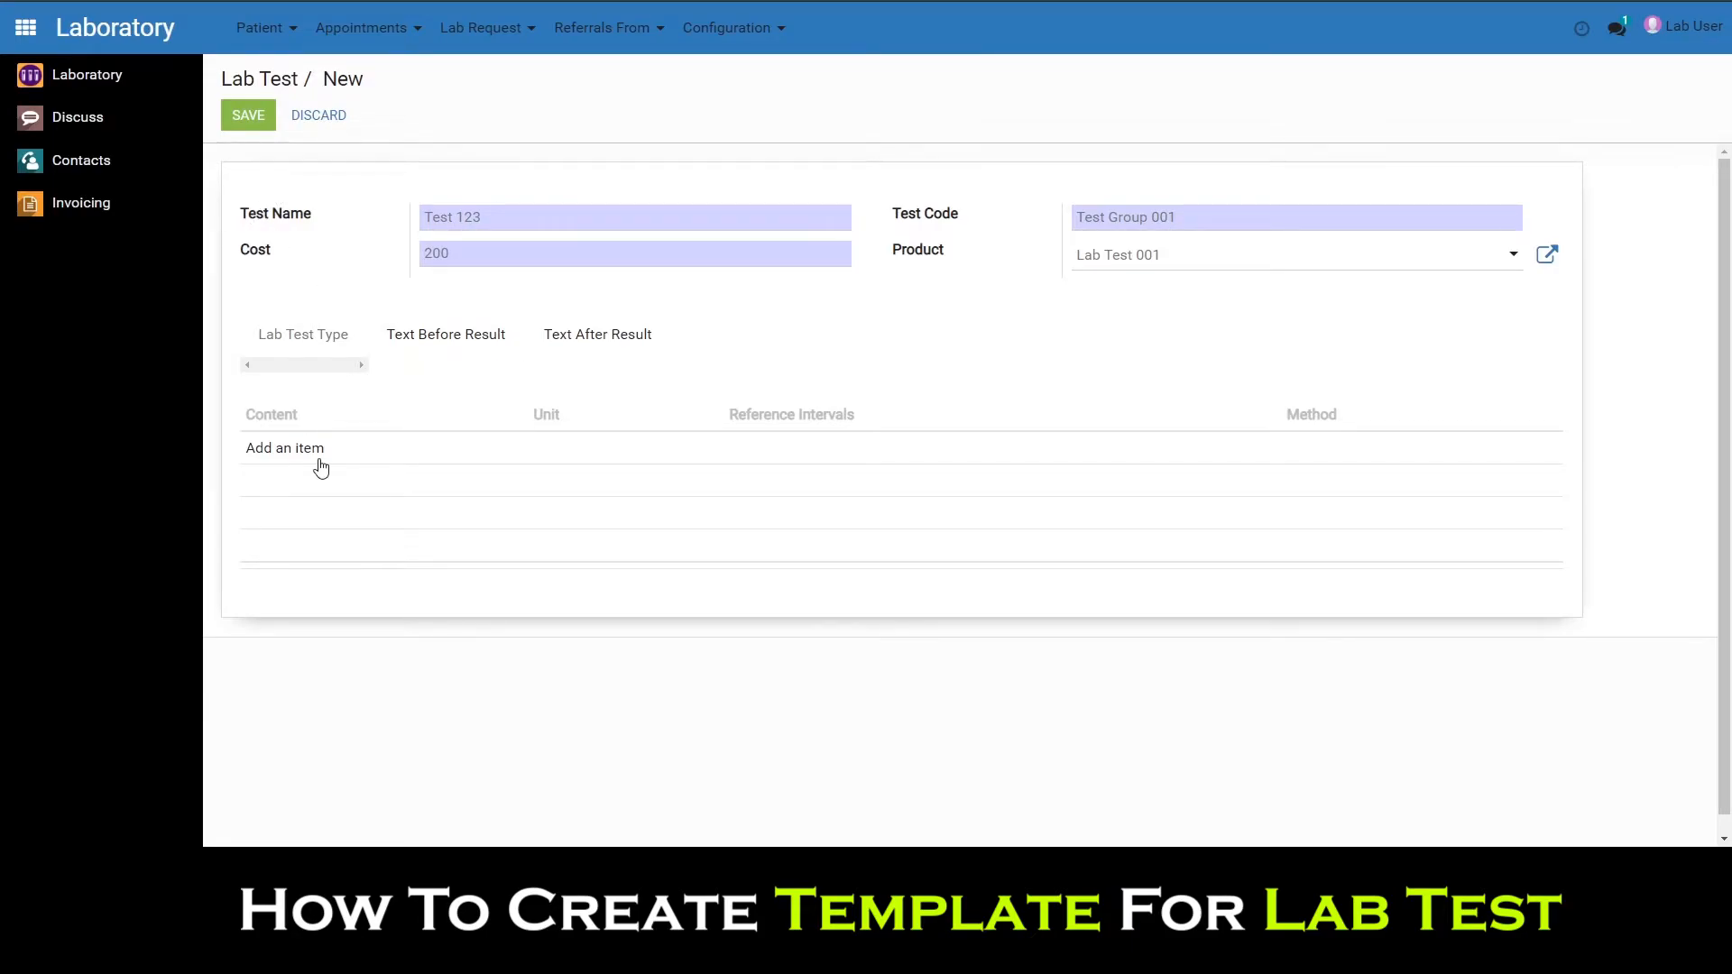
Step: Add a lab test type line with the content Protein and the unit gm/dl
click(290, 460)
click(294, 453)
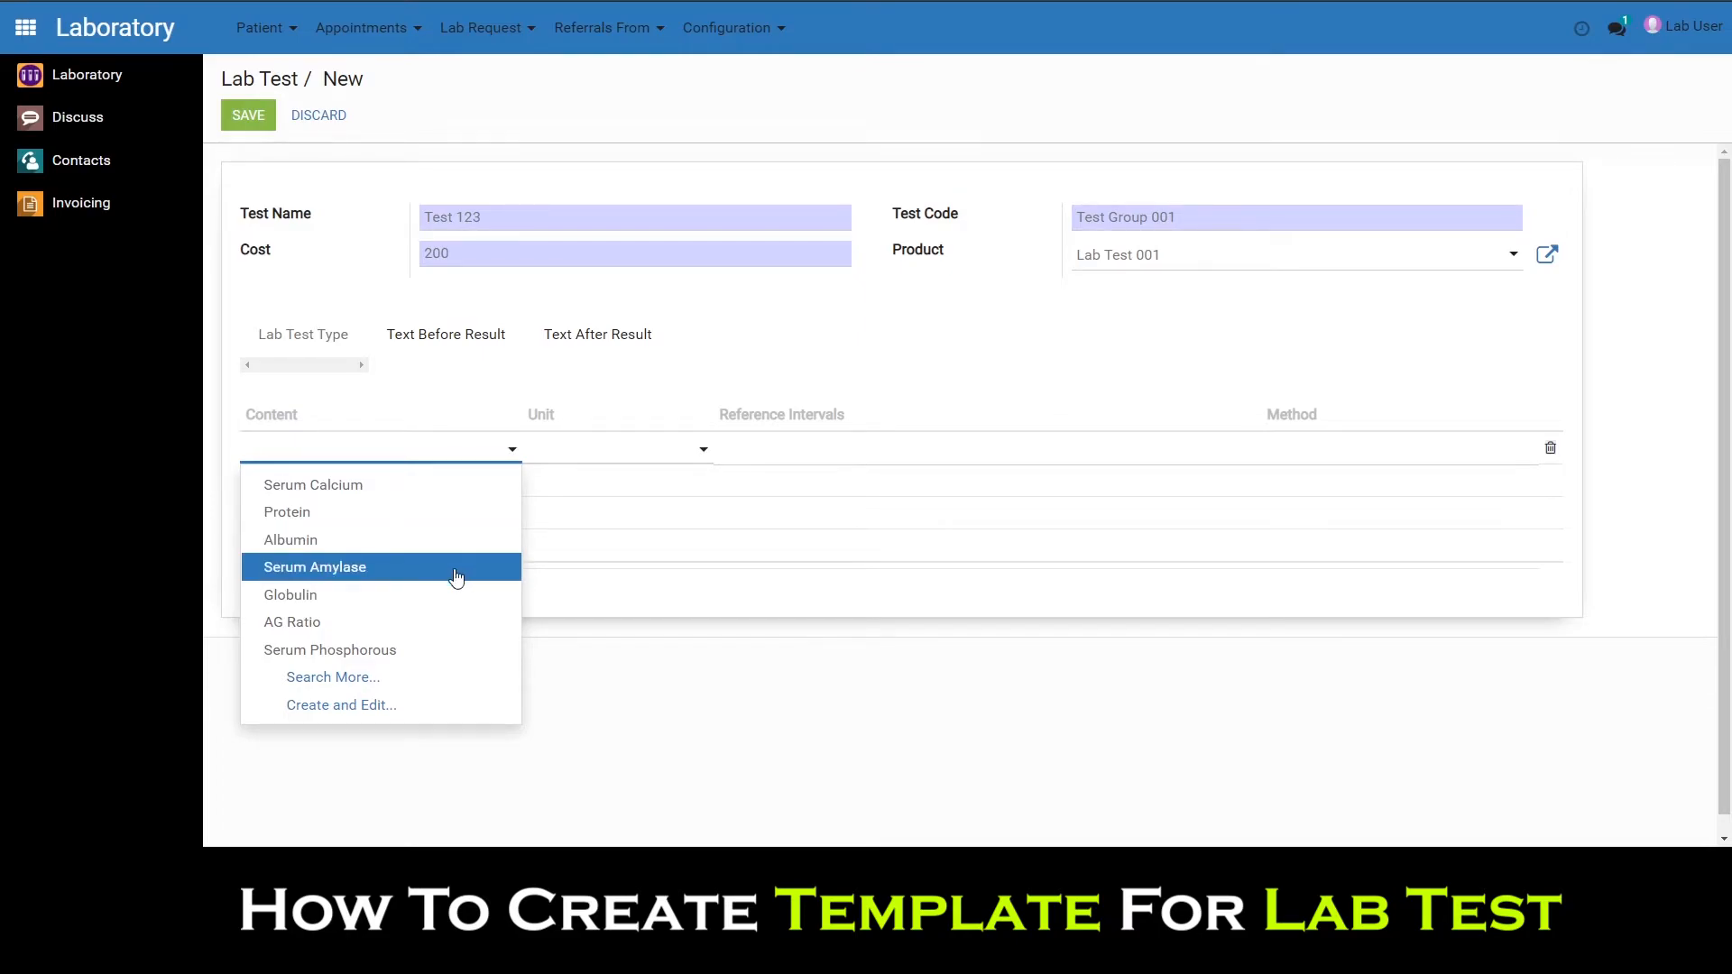
click(326, 516)
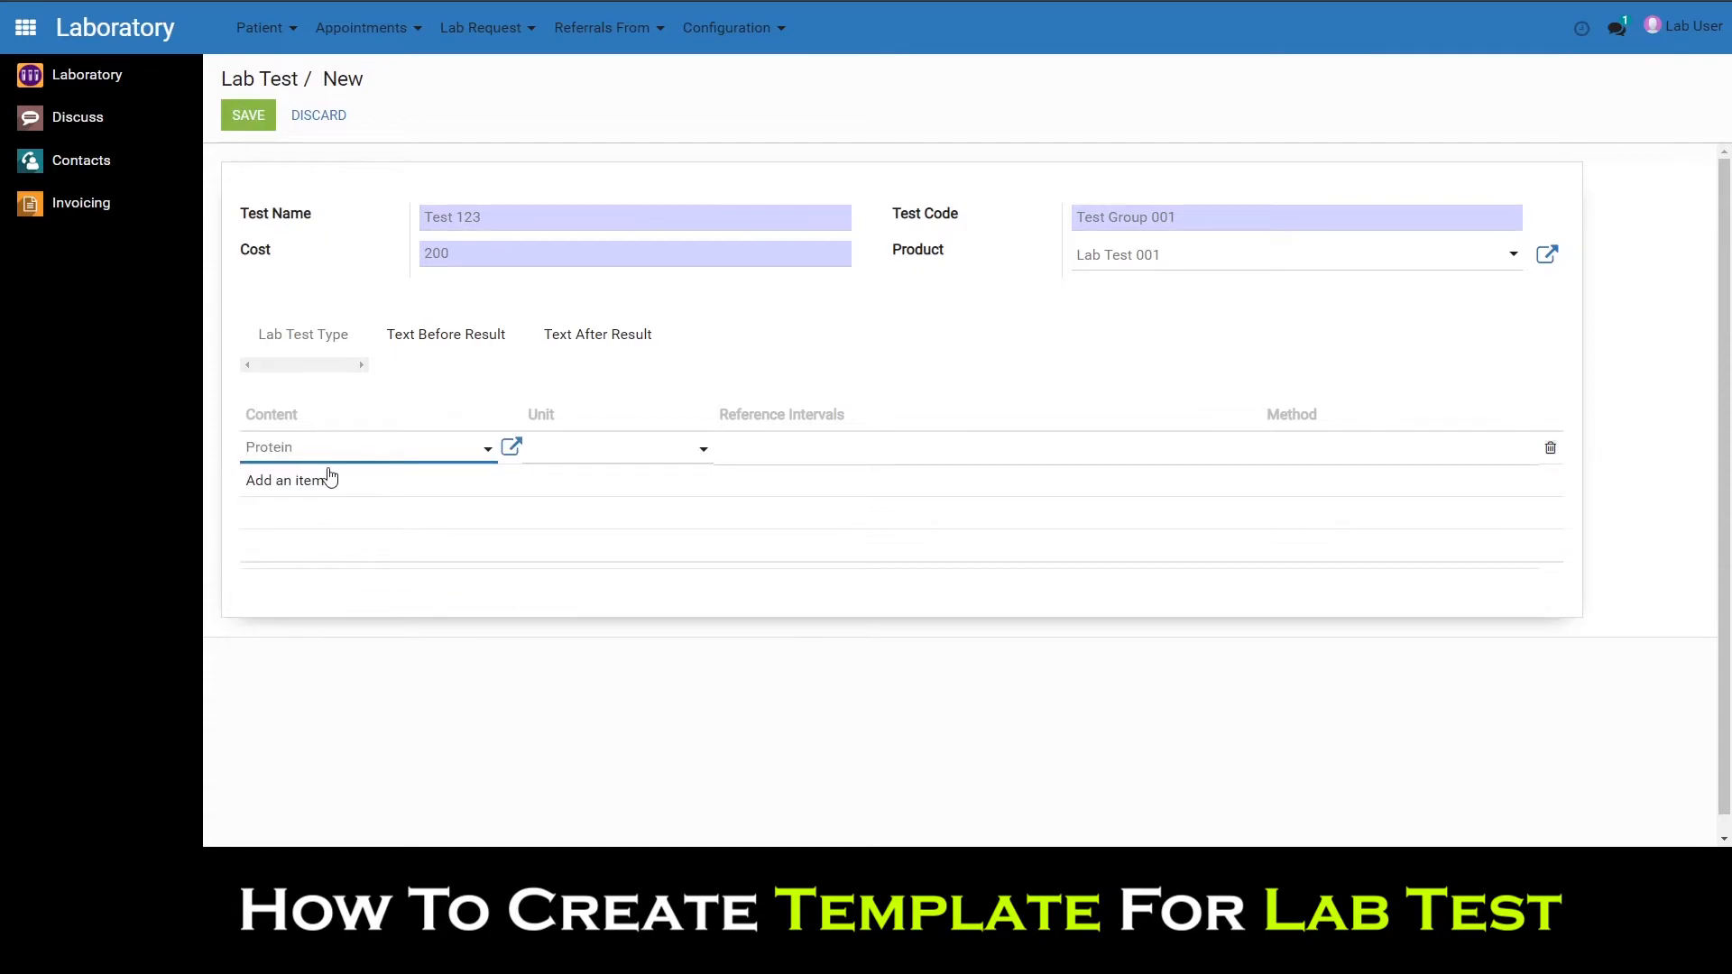
click(607, 463)
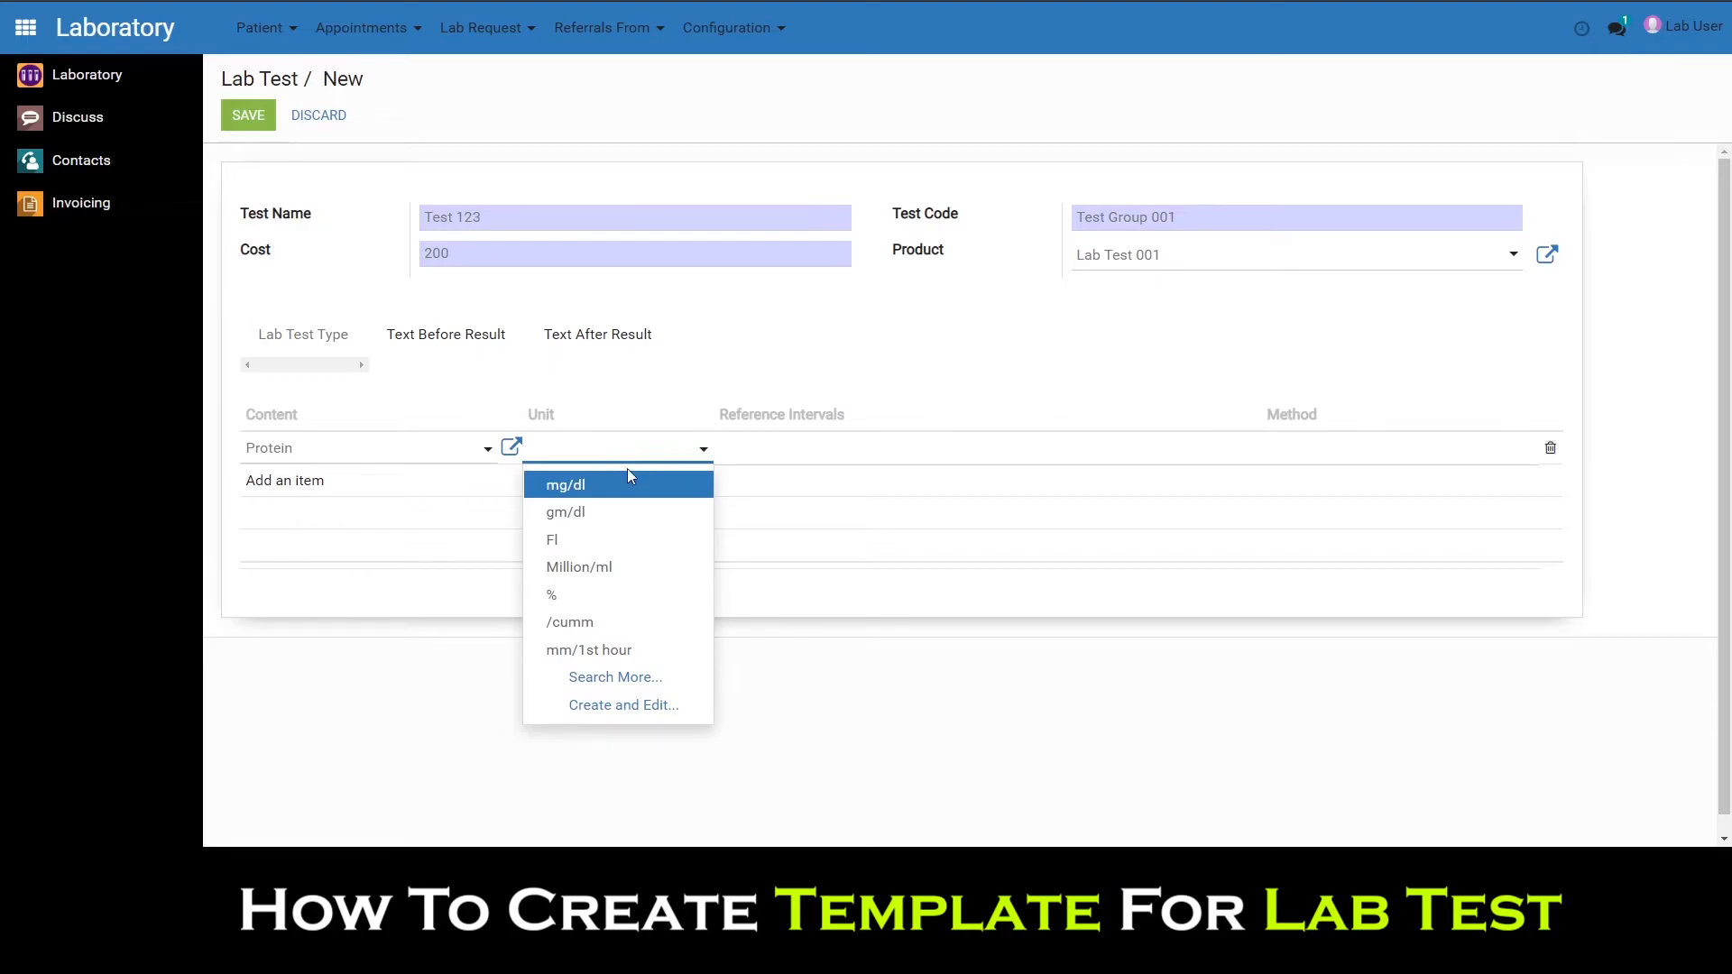
click(637, 515)
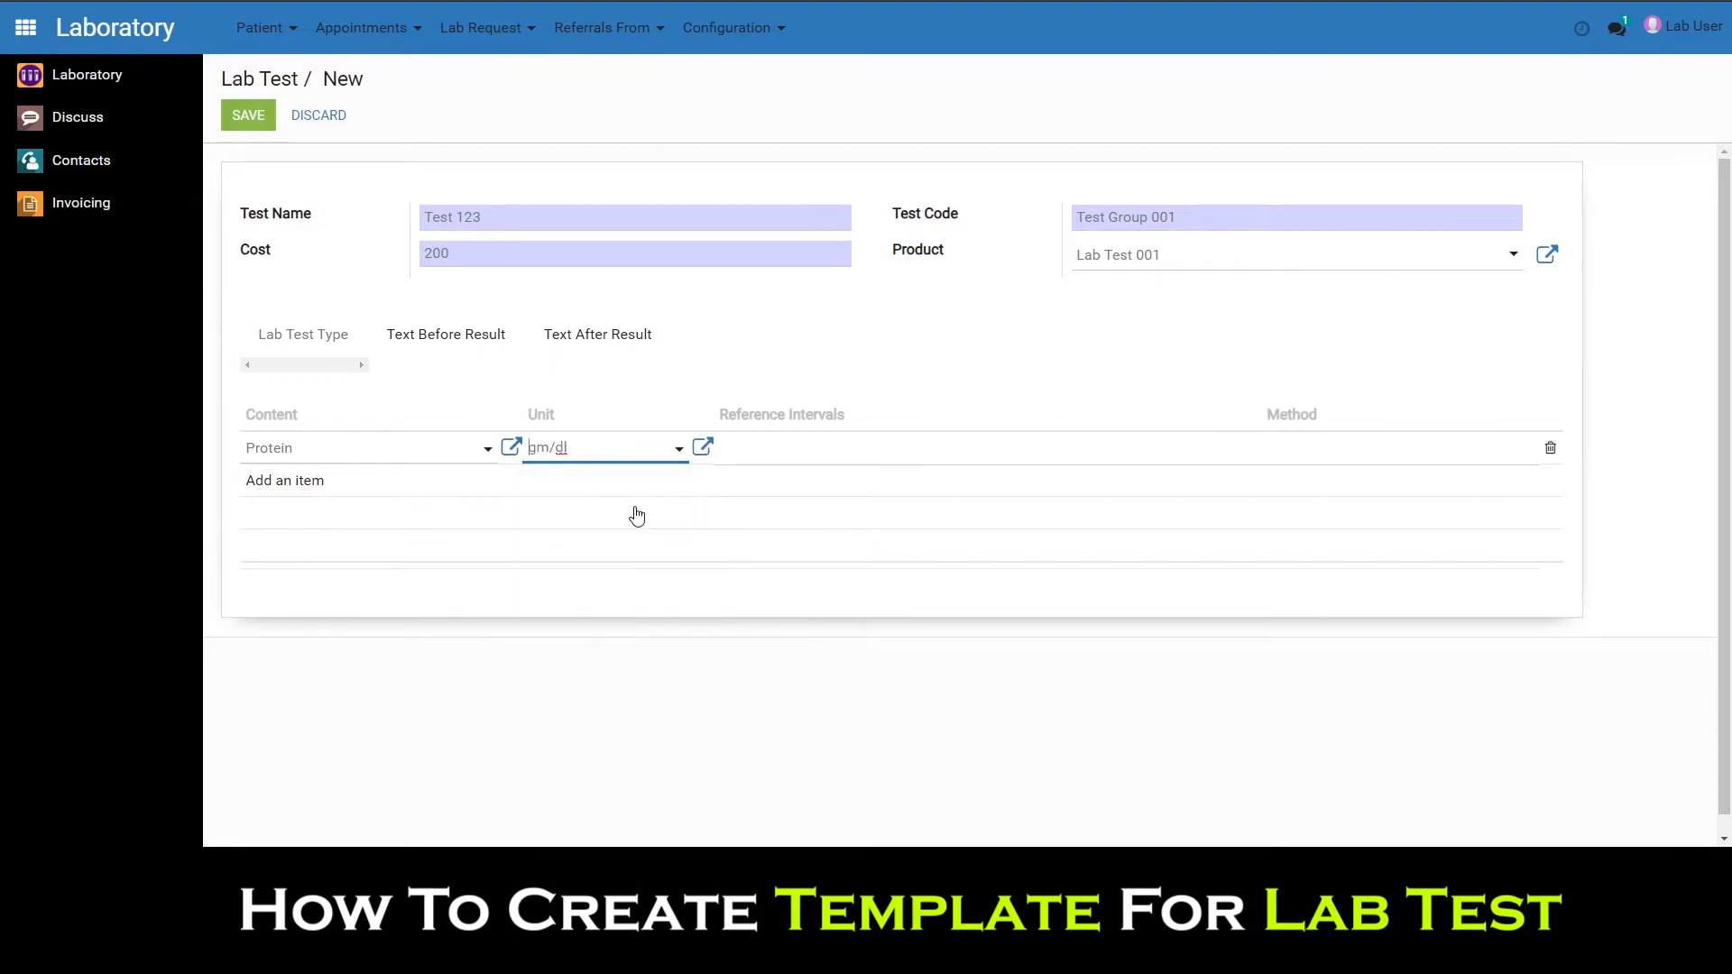
Step: Set the Protein line's reference interval to "1 - 100" and its method to "Method 001"
click(816, 448)
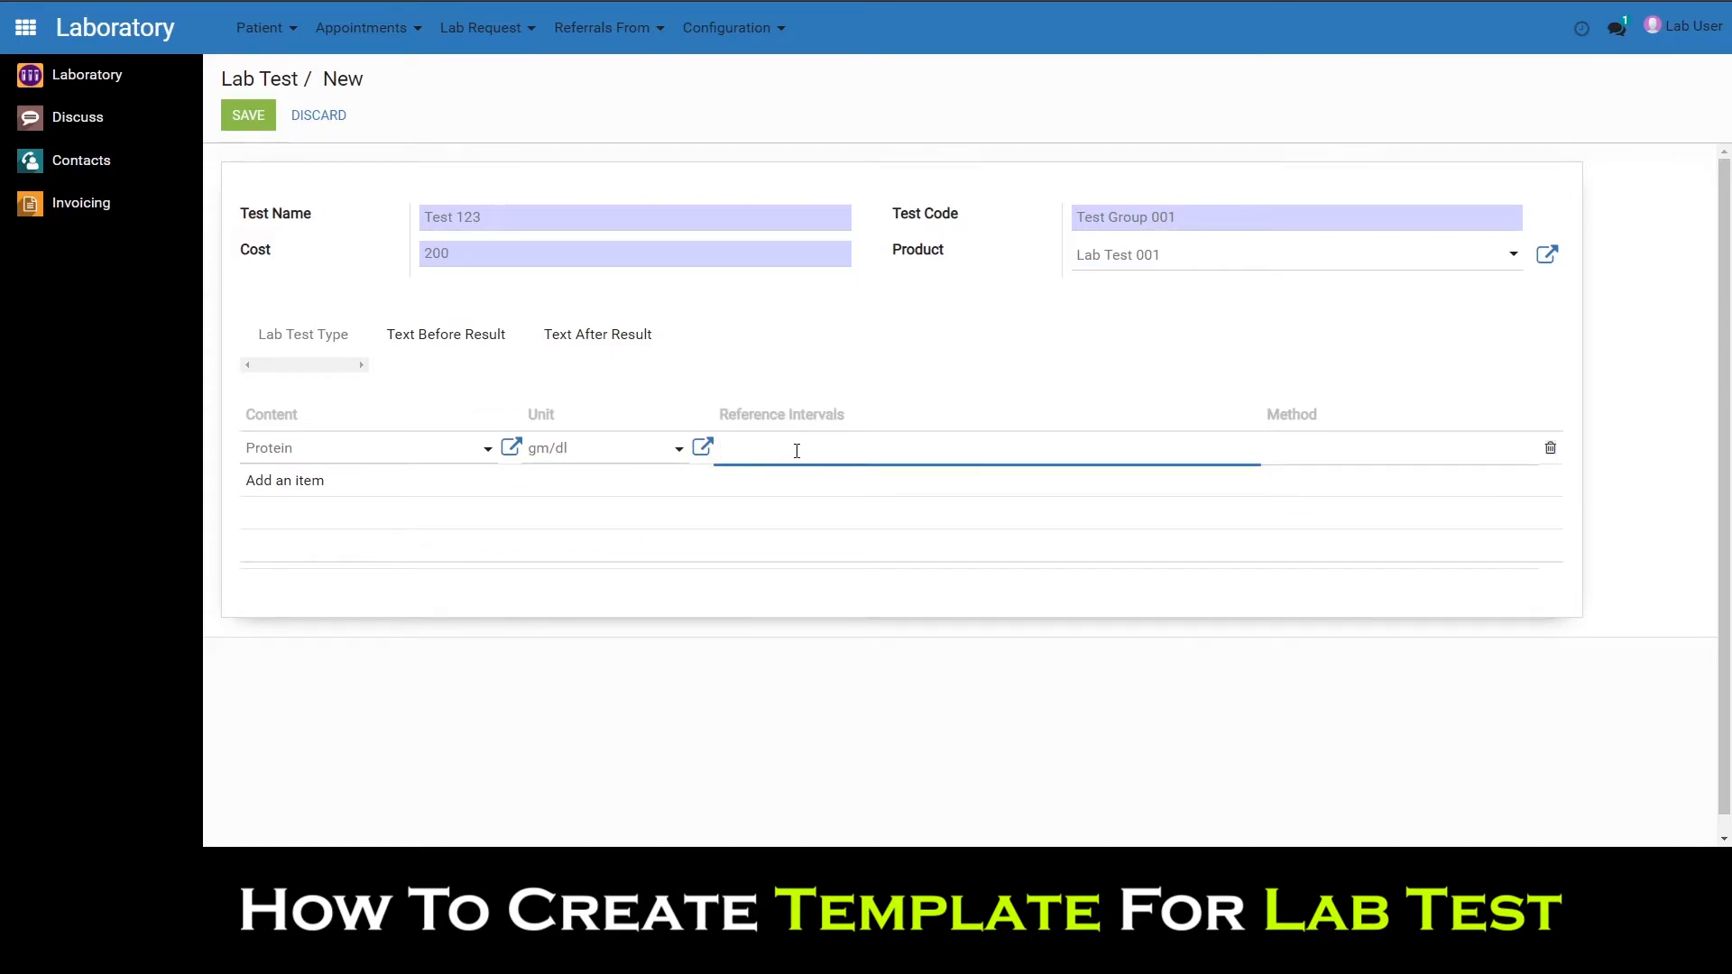
text(Intervaal)
key(BackSpace)
key(BackSpace)
key(BackSpace)
key(BackSpace)
key(BackSpace)
text(rval 001 to Interval)
key(ctrl+a)
text(1 - 100)
key(Tab)
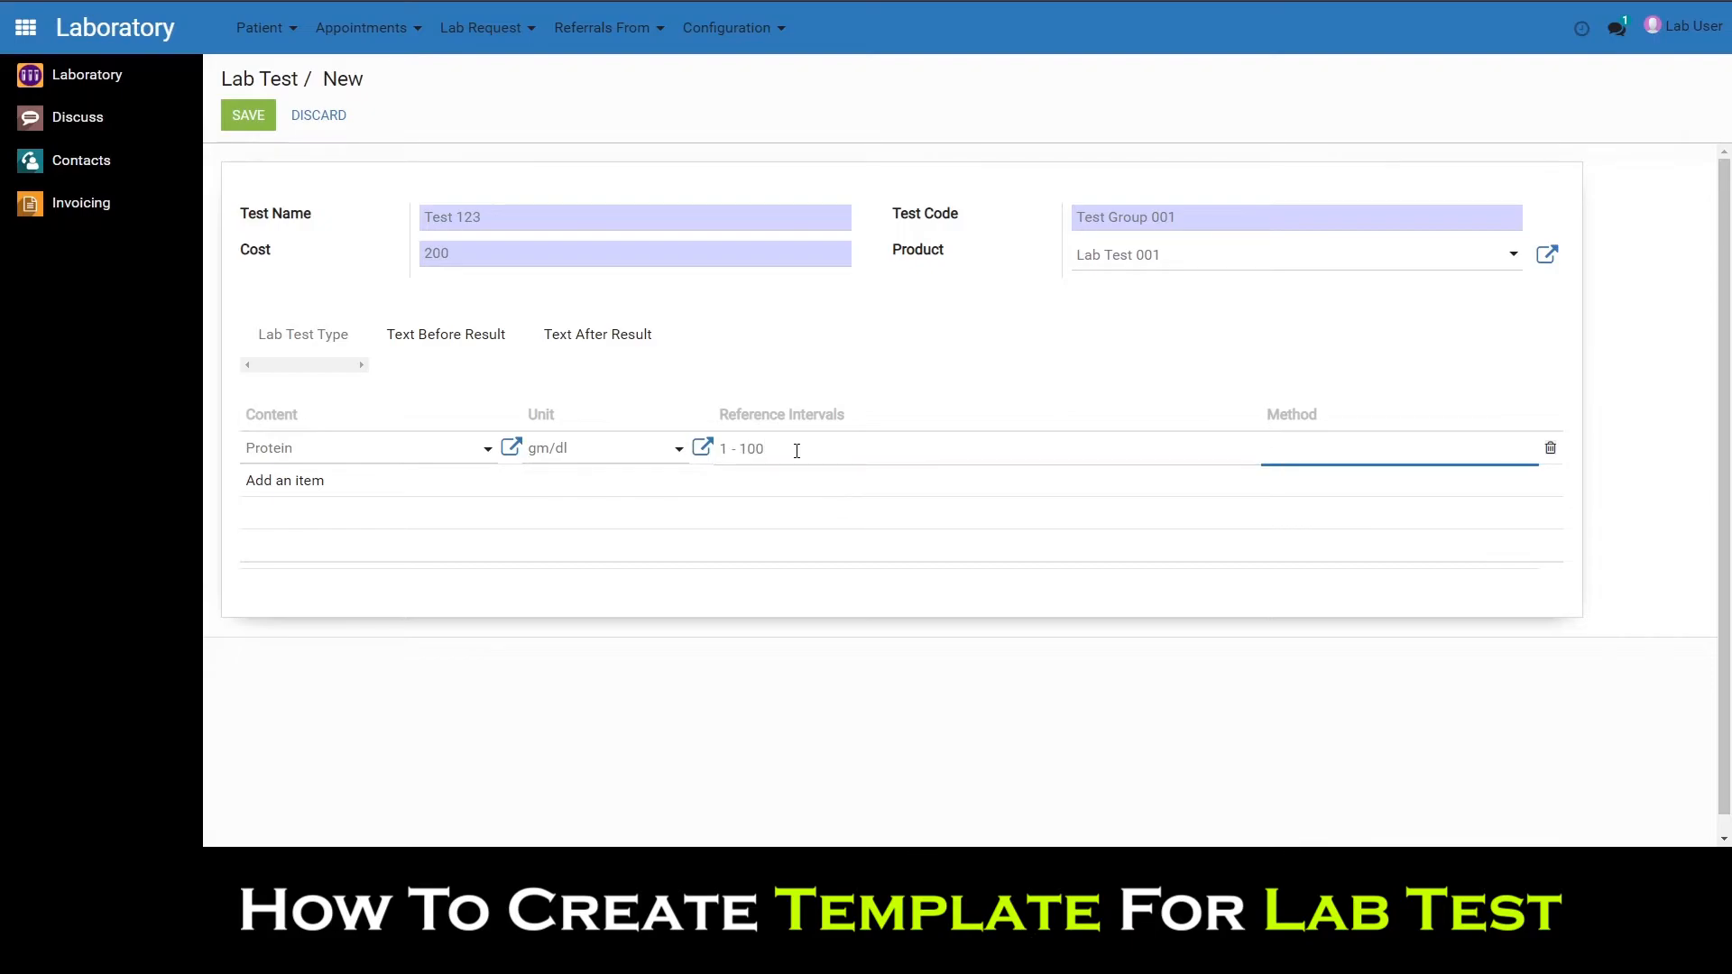
text(Method 001)
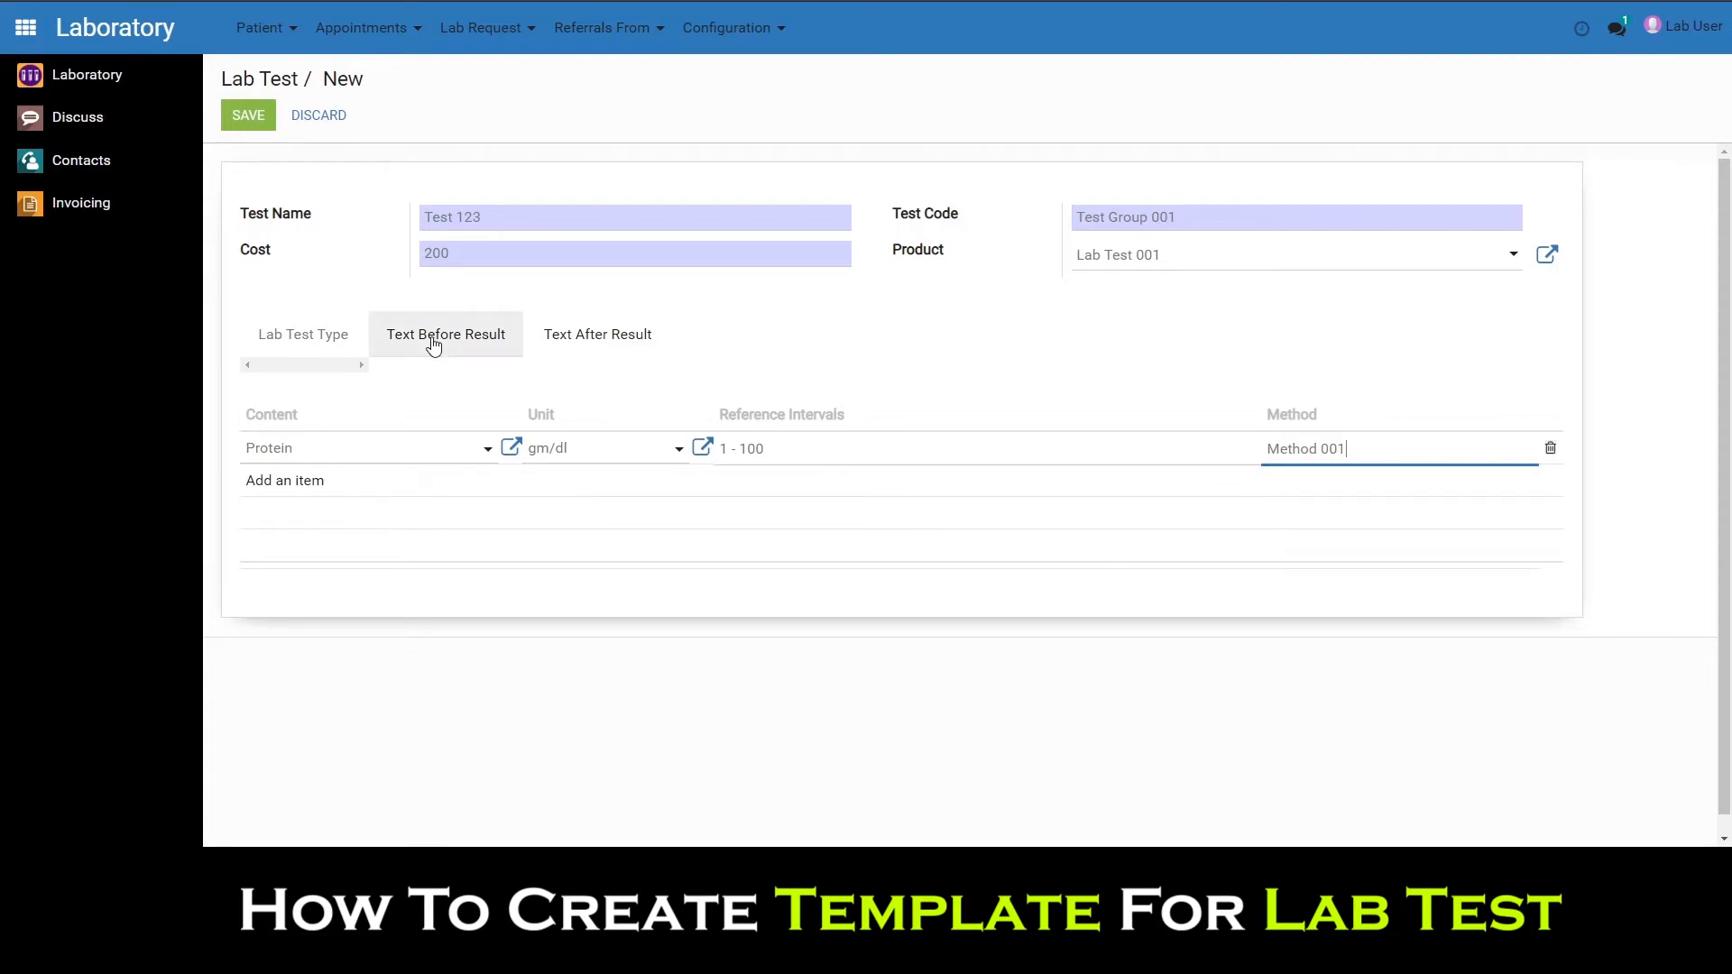
Step: Enter "Text before result is here." as the text before the result and "Text after result is here" as the text after it
click(631, 336)
click(447, 347)
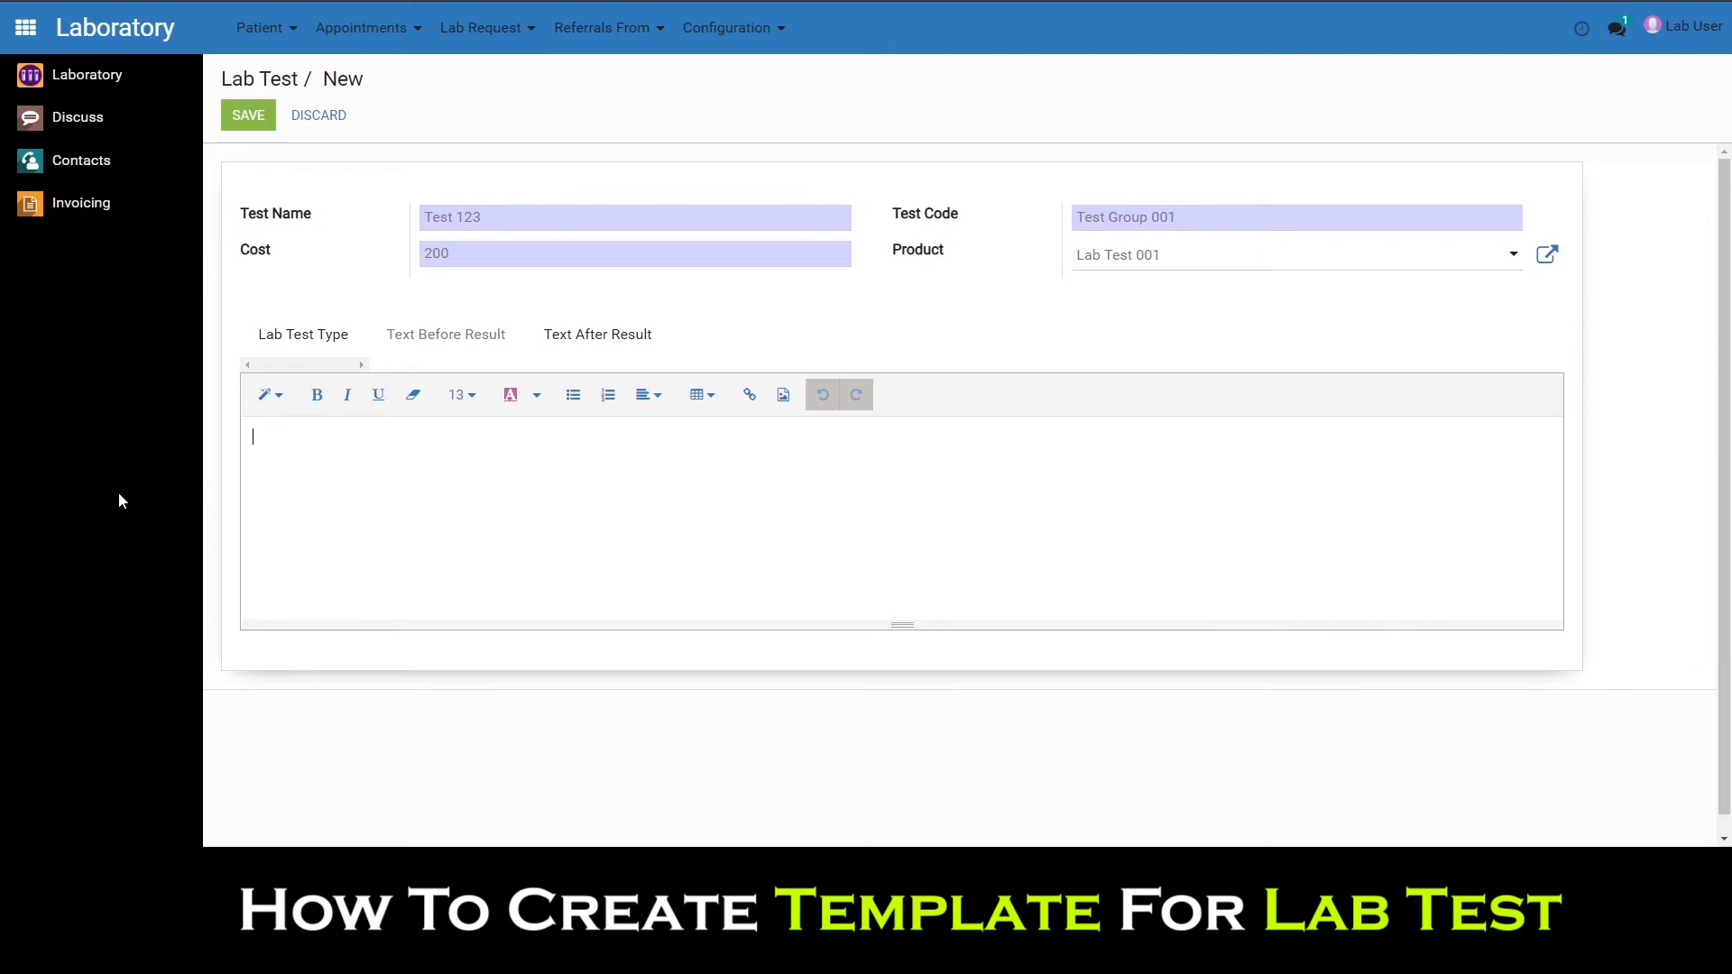
text(Text before result is here.)
click(597, 334)
text(Text after result is here)
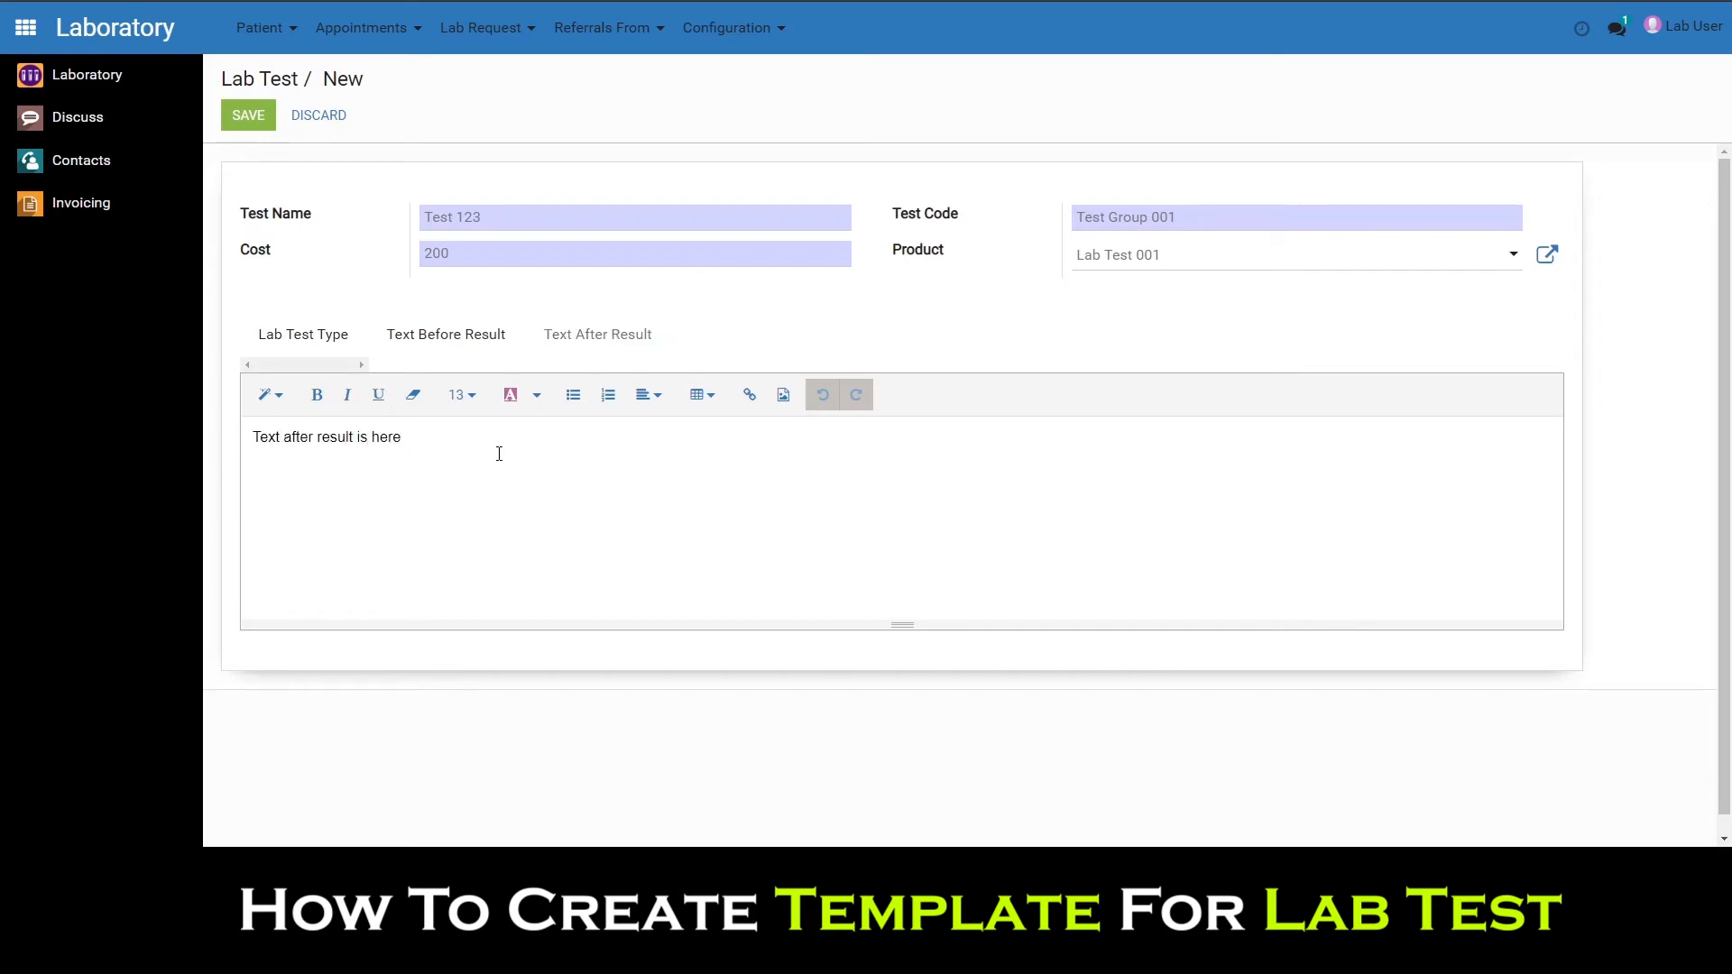
Step: Check the text before the result and save the lab test
click(479, 335)
drag(428, 440, 254, 442)
click(304, 437)
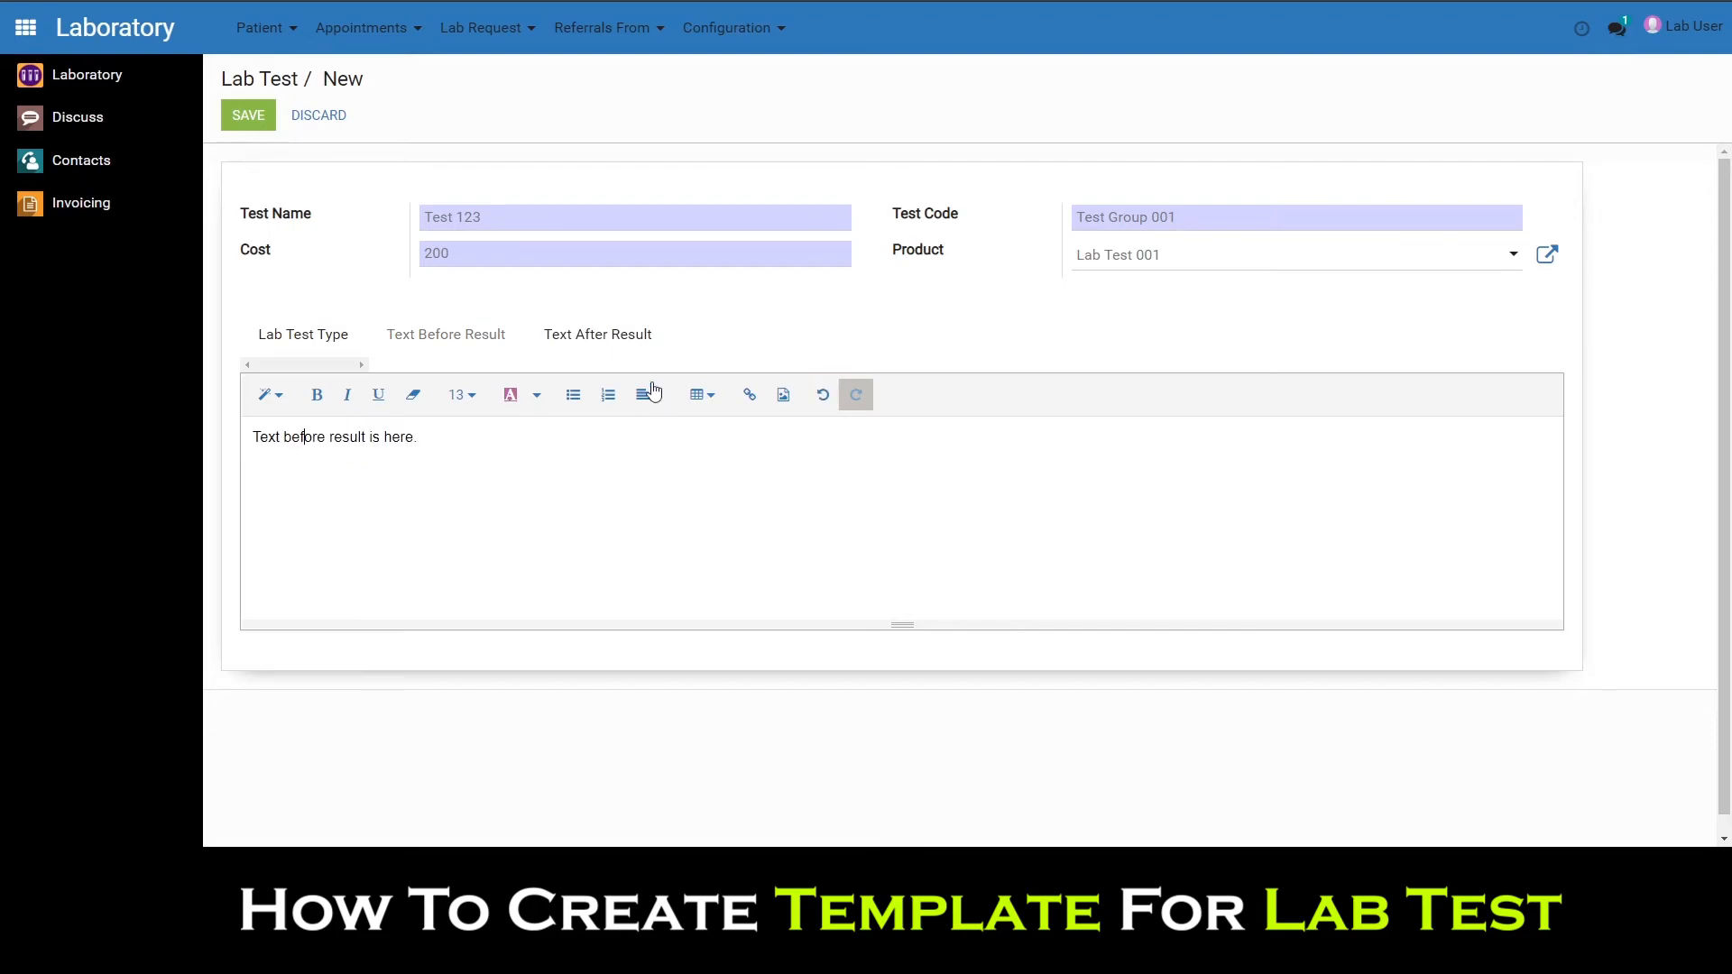
click(248, 118)
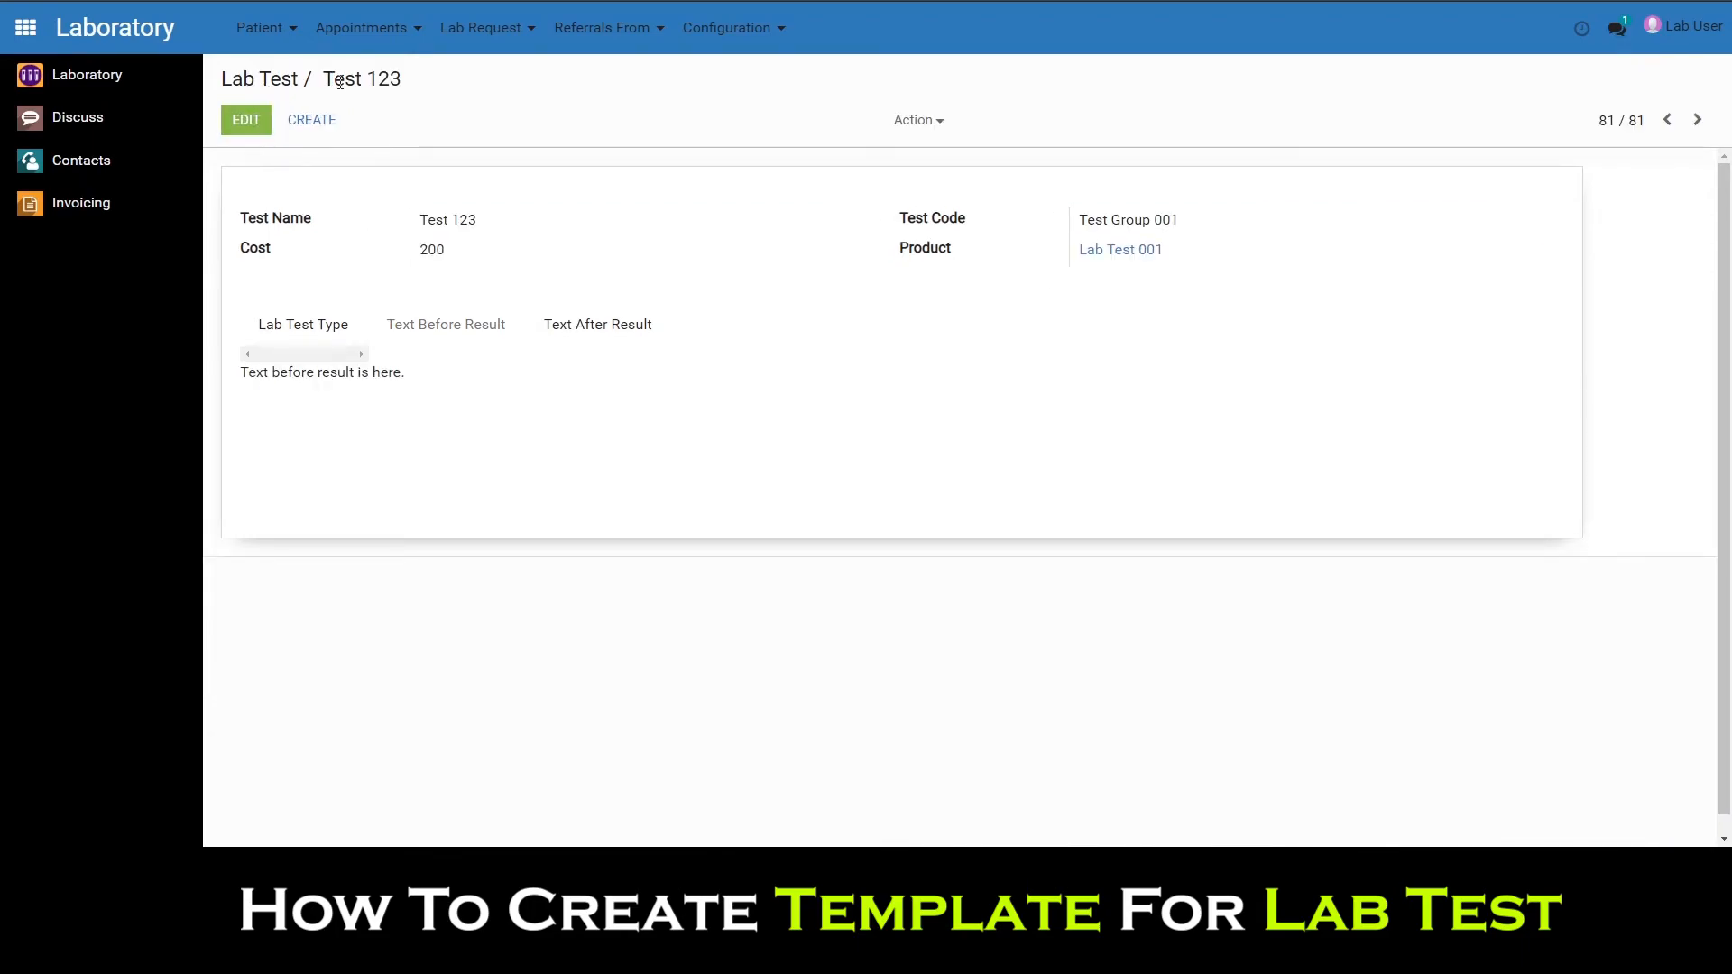
drag(327, 80, 483, 90)
click(502, 174)
Step: Start a new appointment from the first patient's record in the patient list
click(270, 80)
click(74, 89)
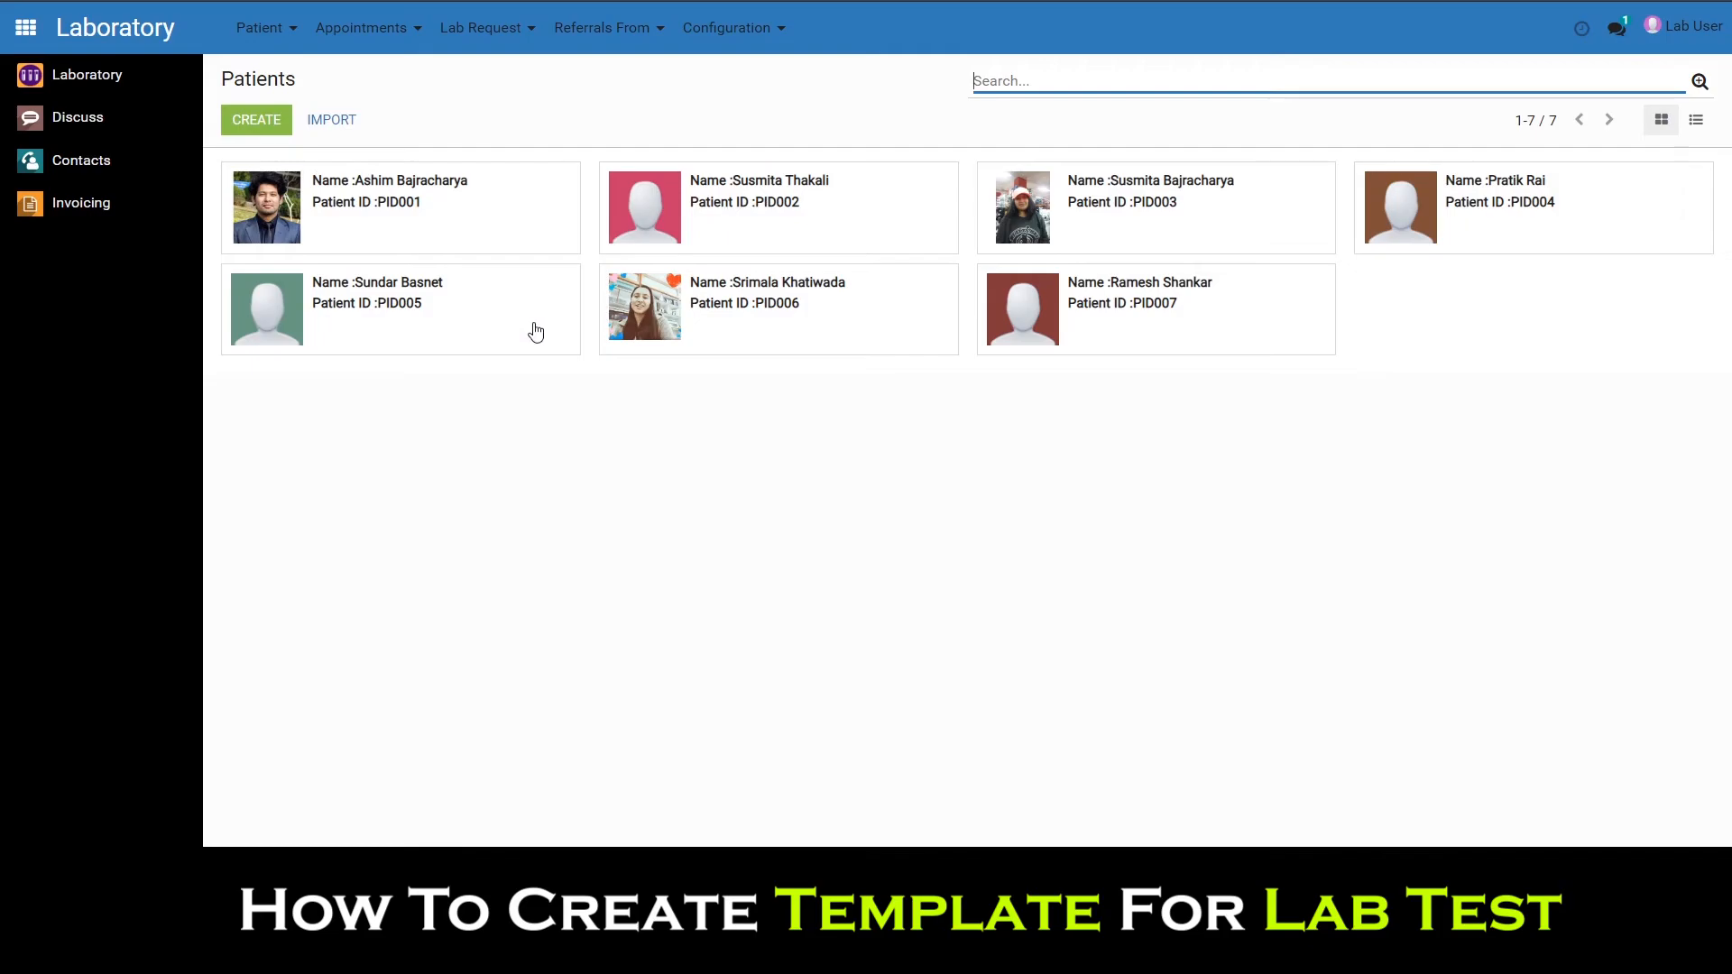
click(499, 209)
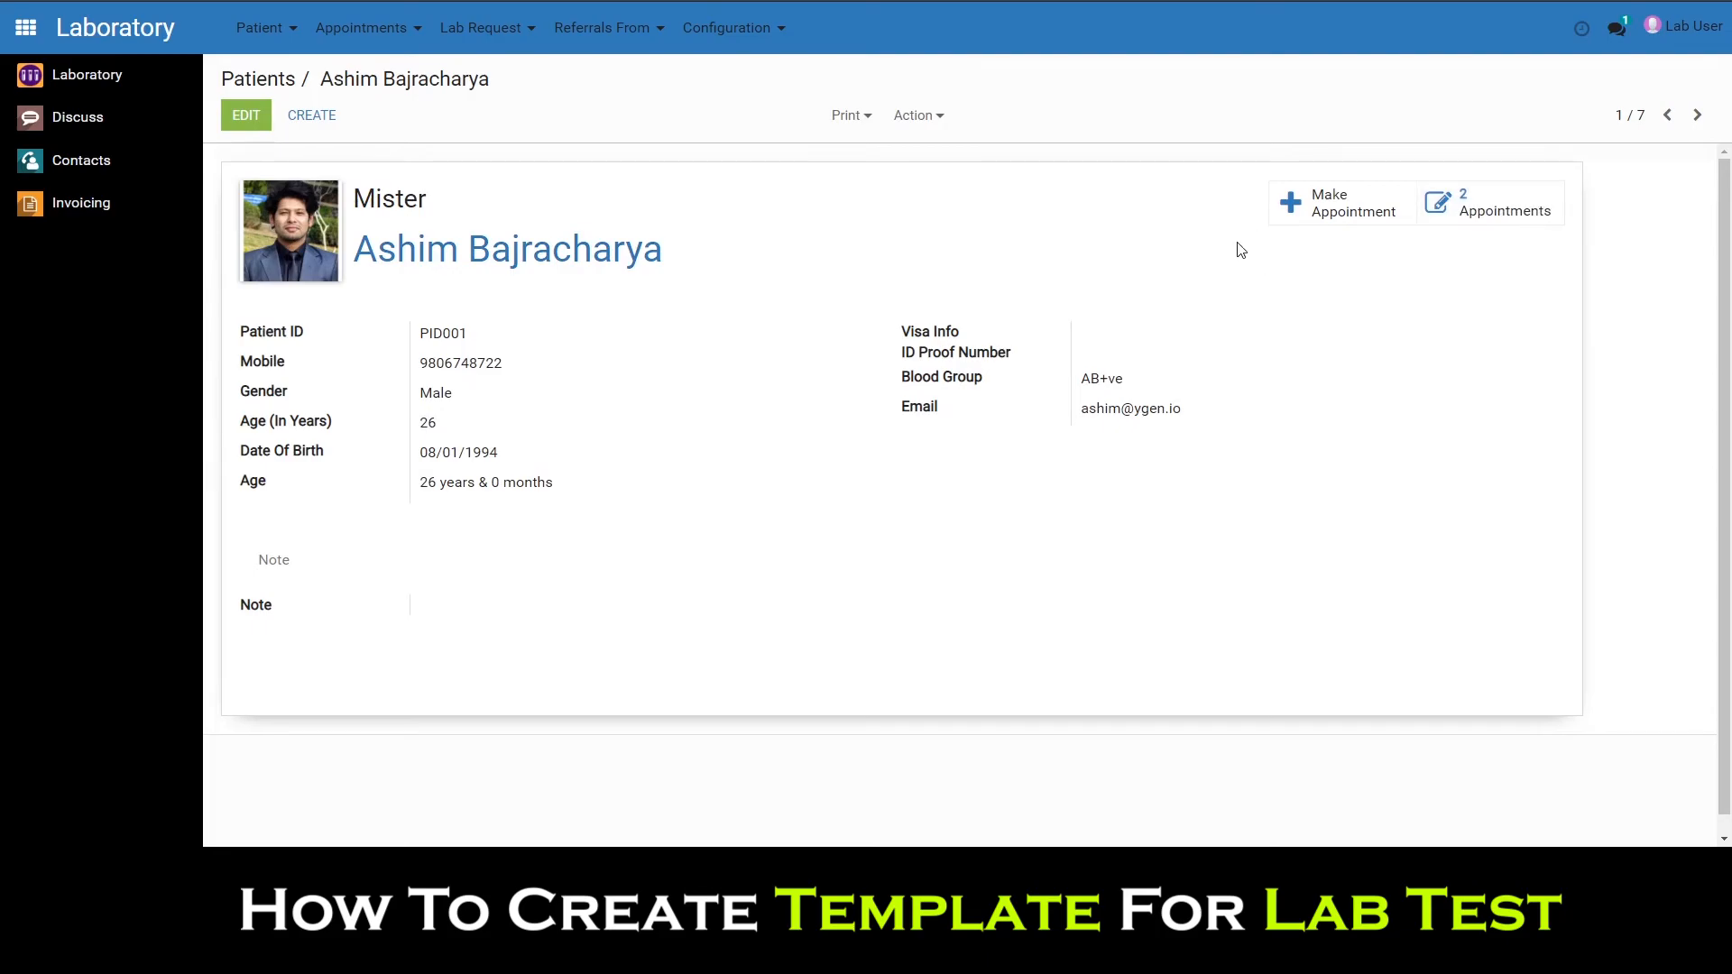
click(1306, 211)
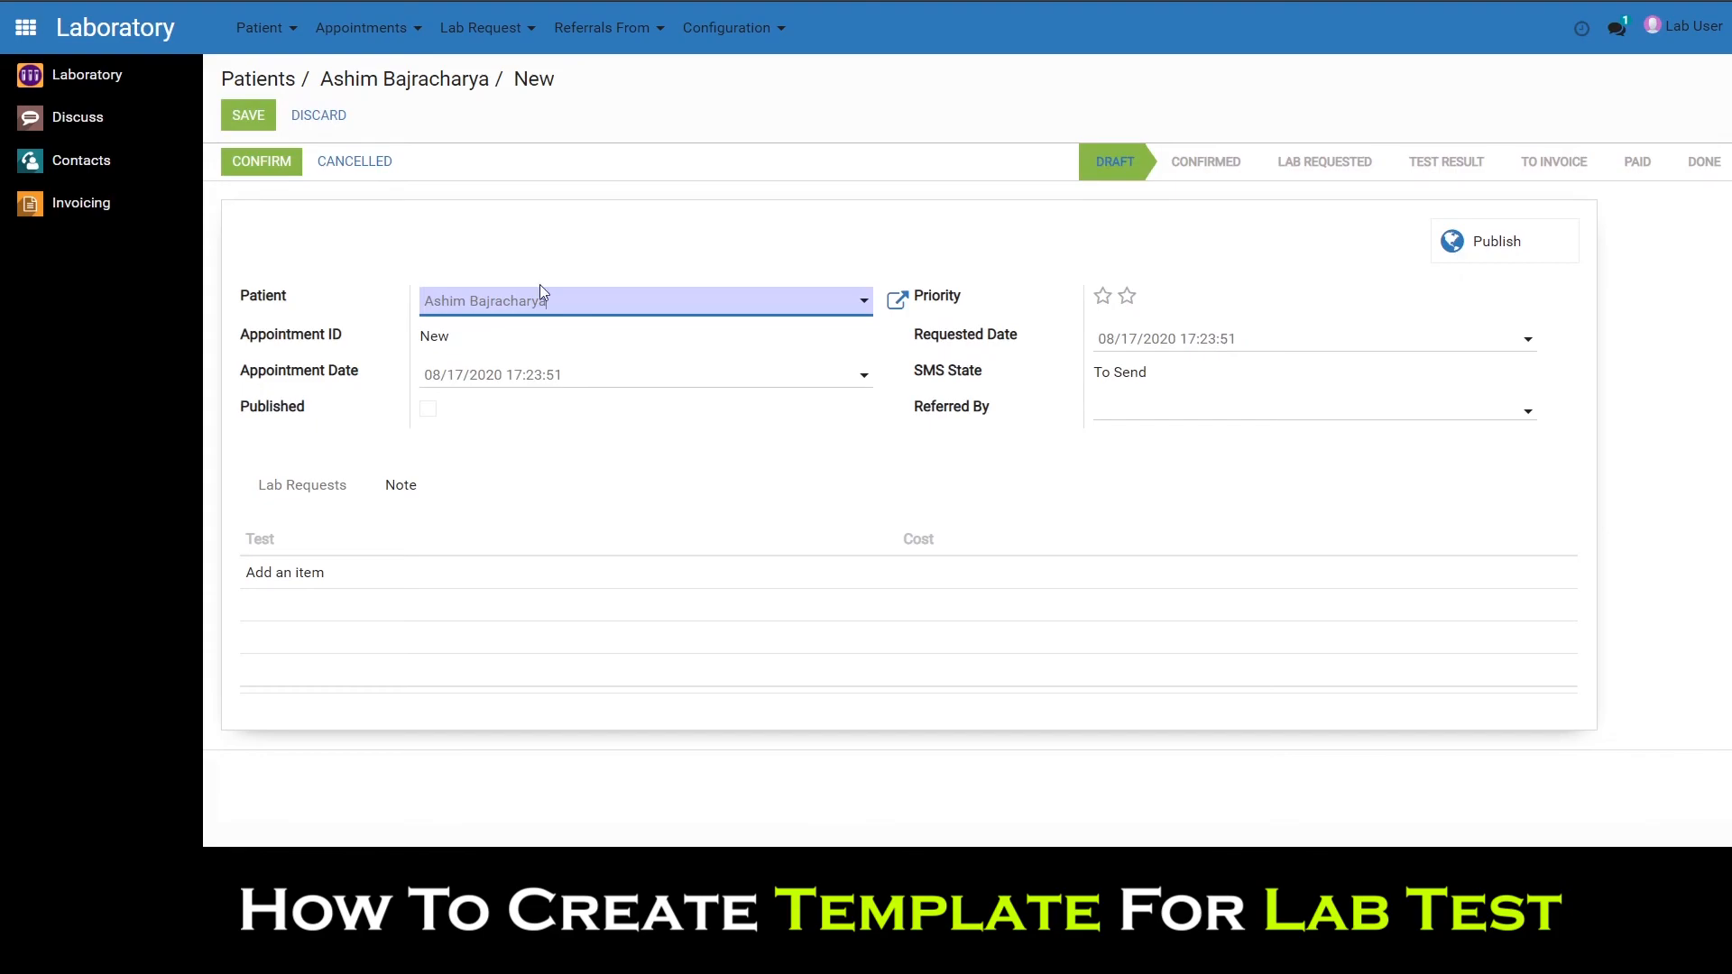
Step: Try to add the new lab test to the appointment's lab requests by searching for "test 00", "lab" and "test 001"
click(282, 577)
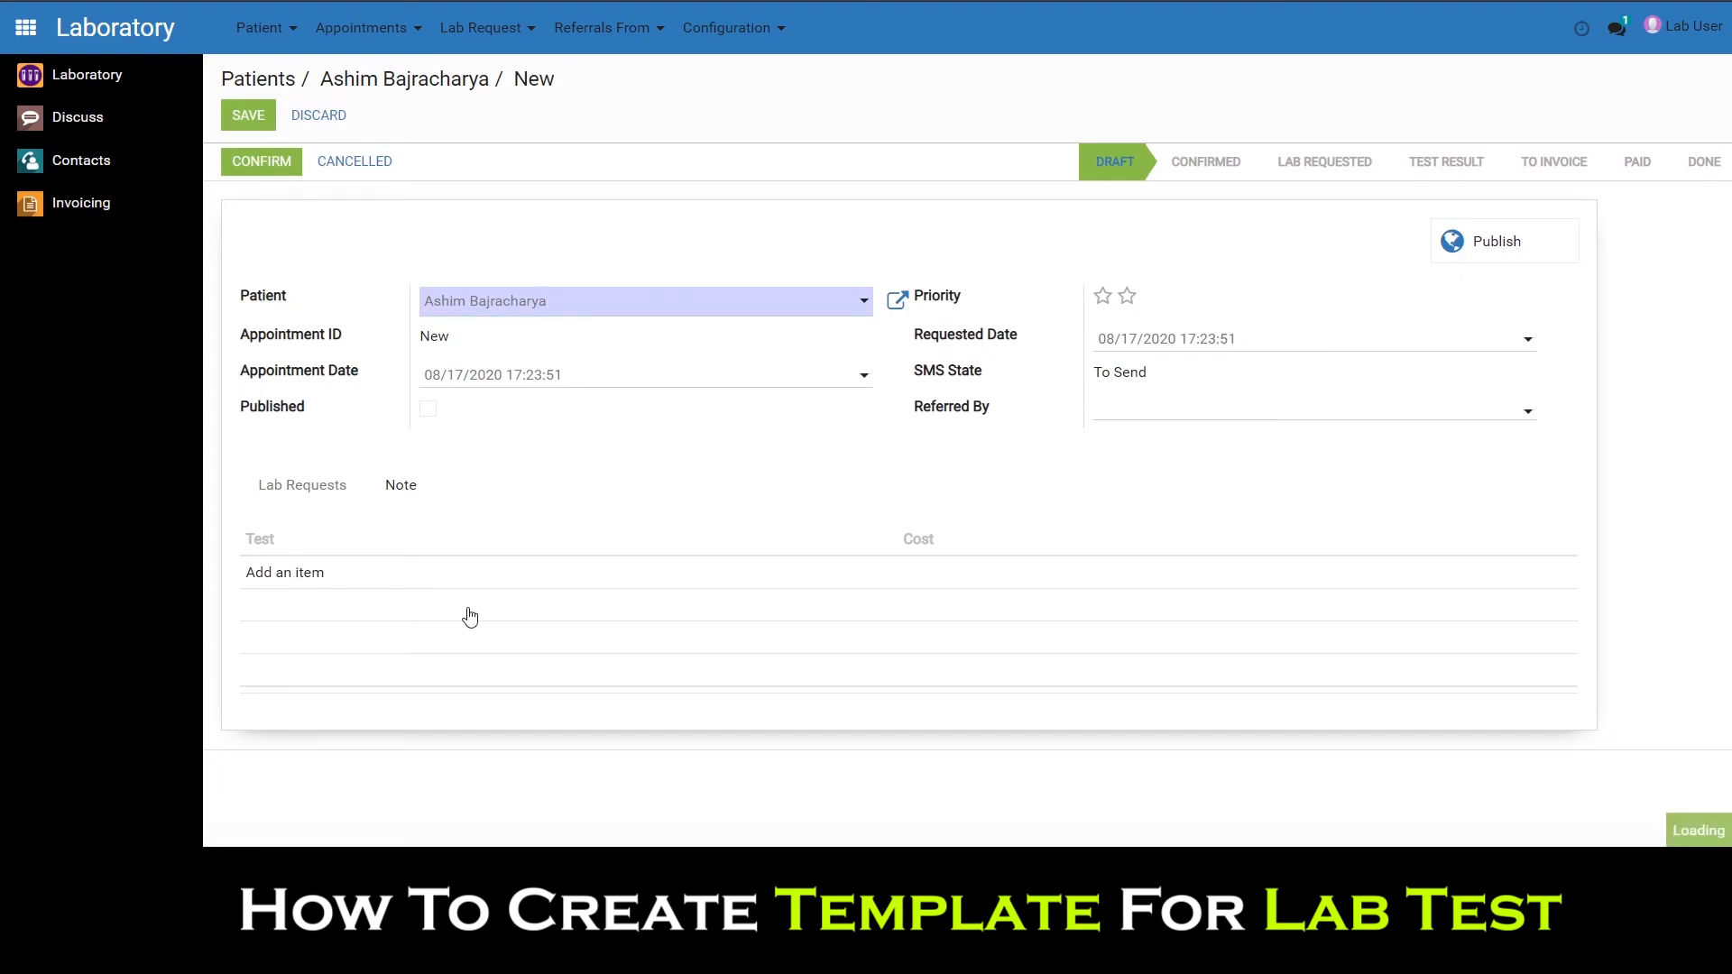
text(test 00)
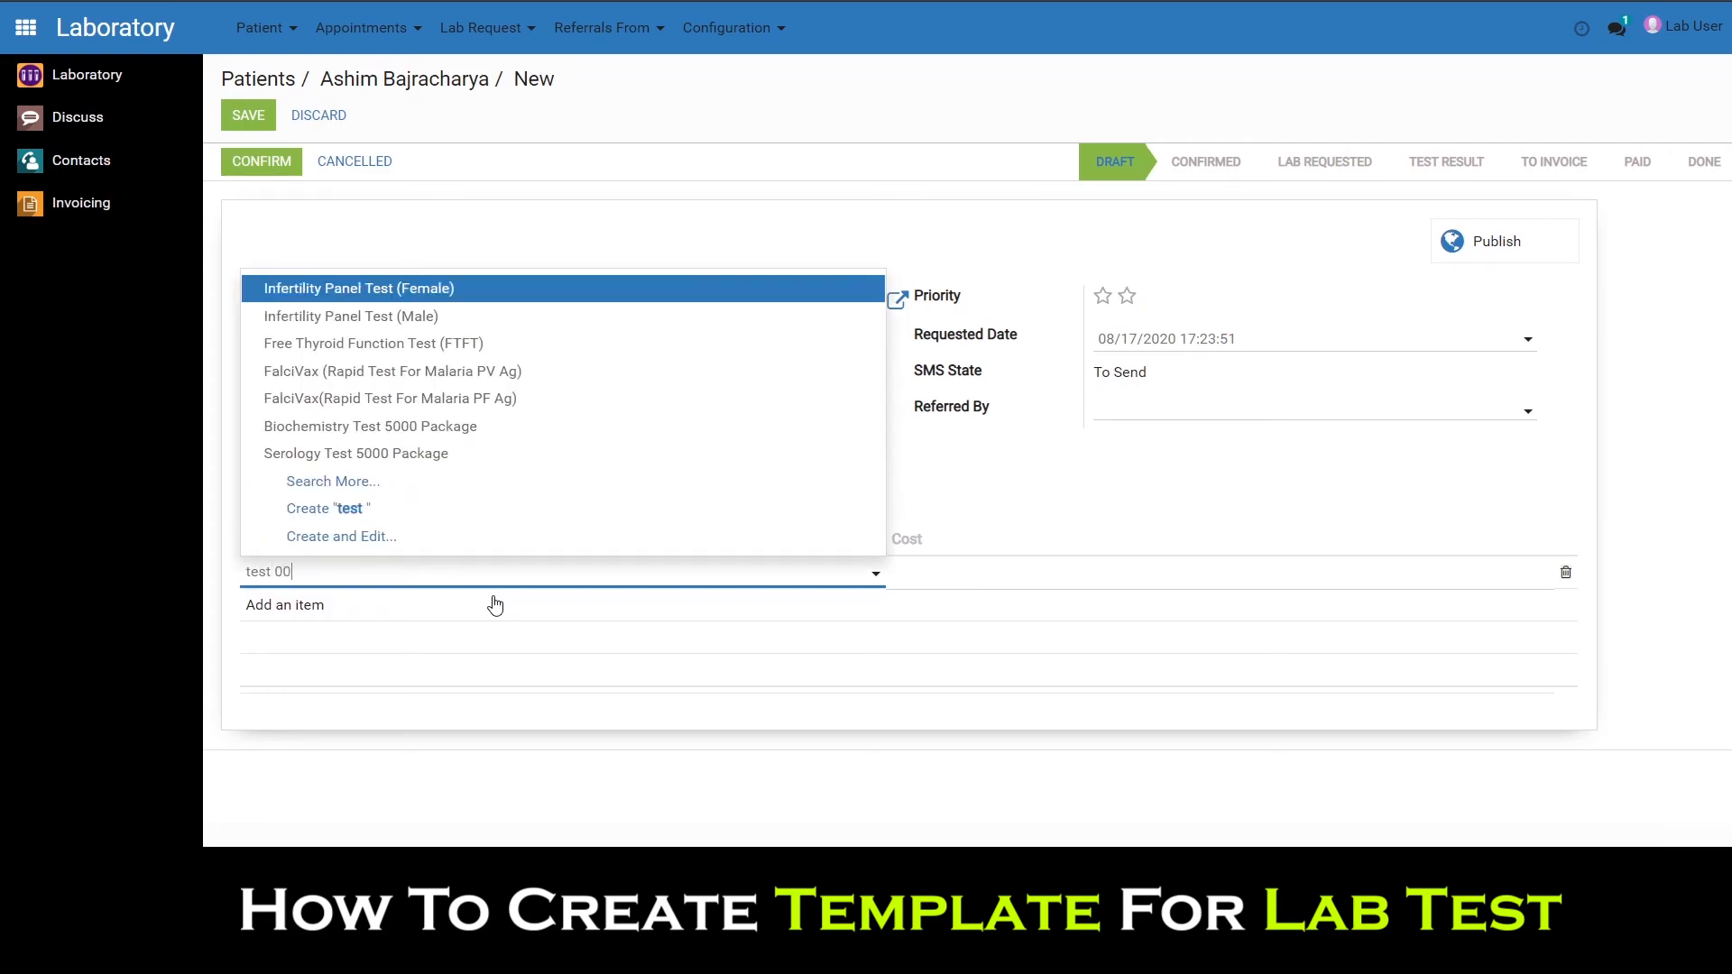
key(BackSpace)
key(BackSpace)
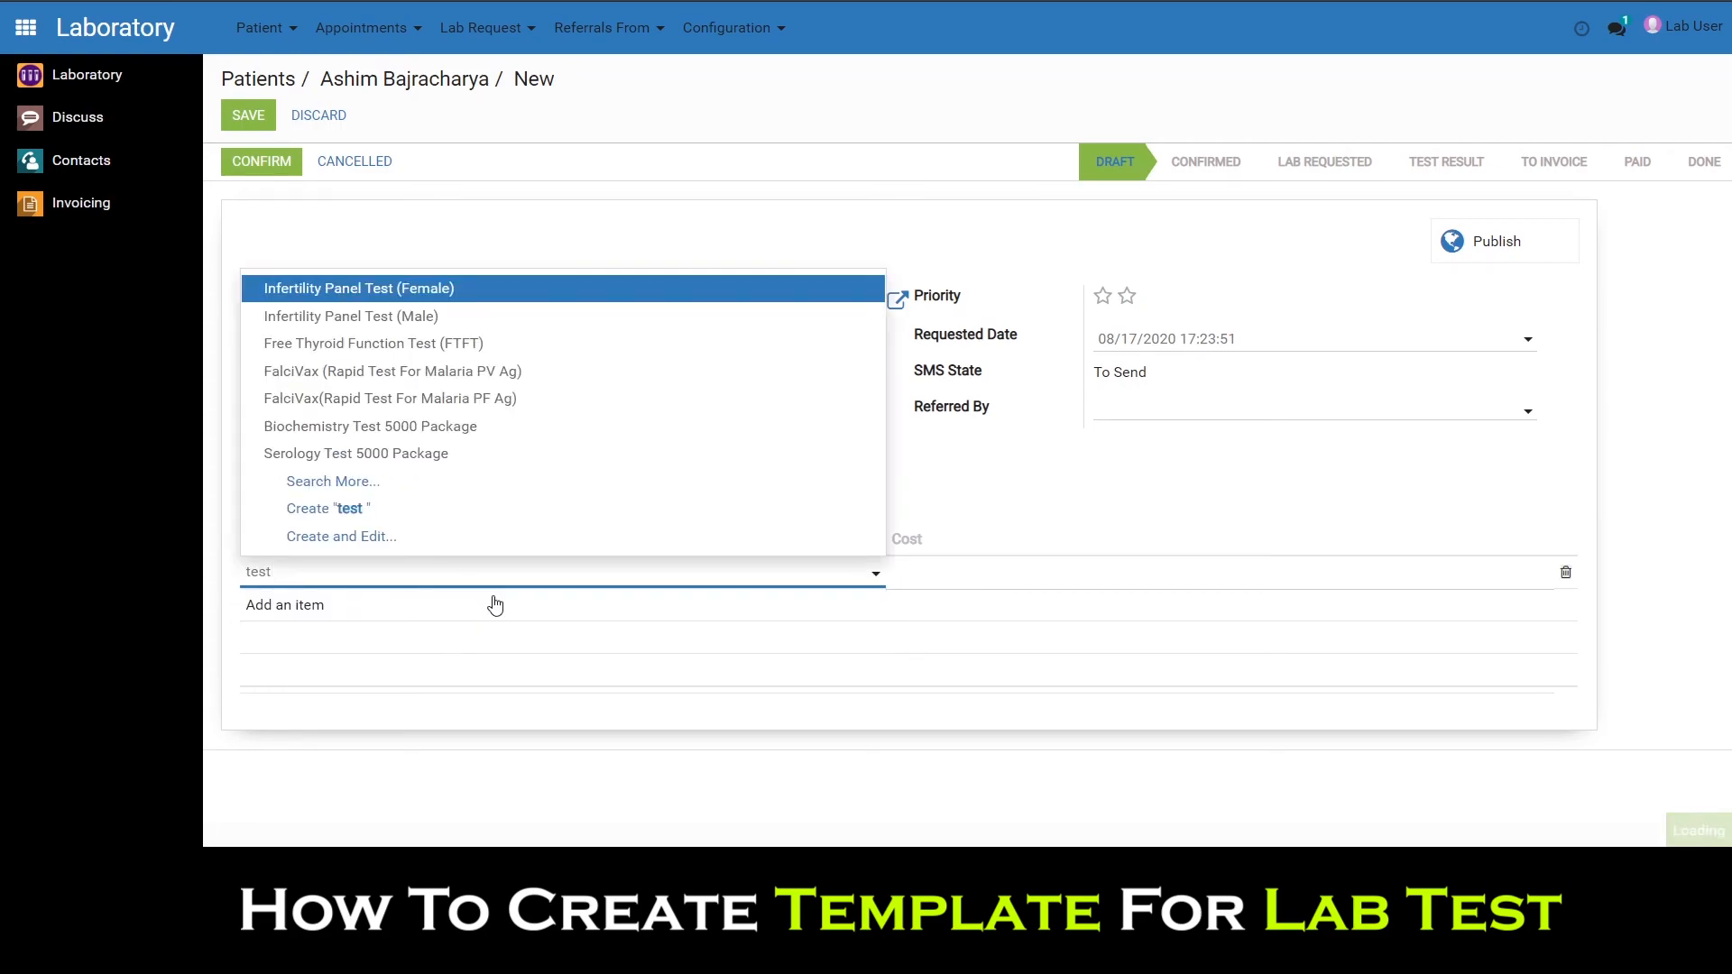
key(BackSpace)
key(BackSpace)
key(BackSpace)
key(BackSpace)
key(BackSpace)
text(lab)
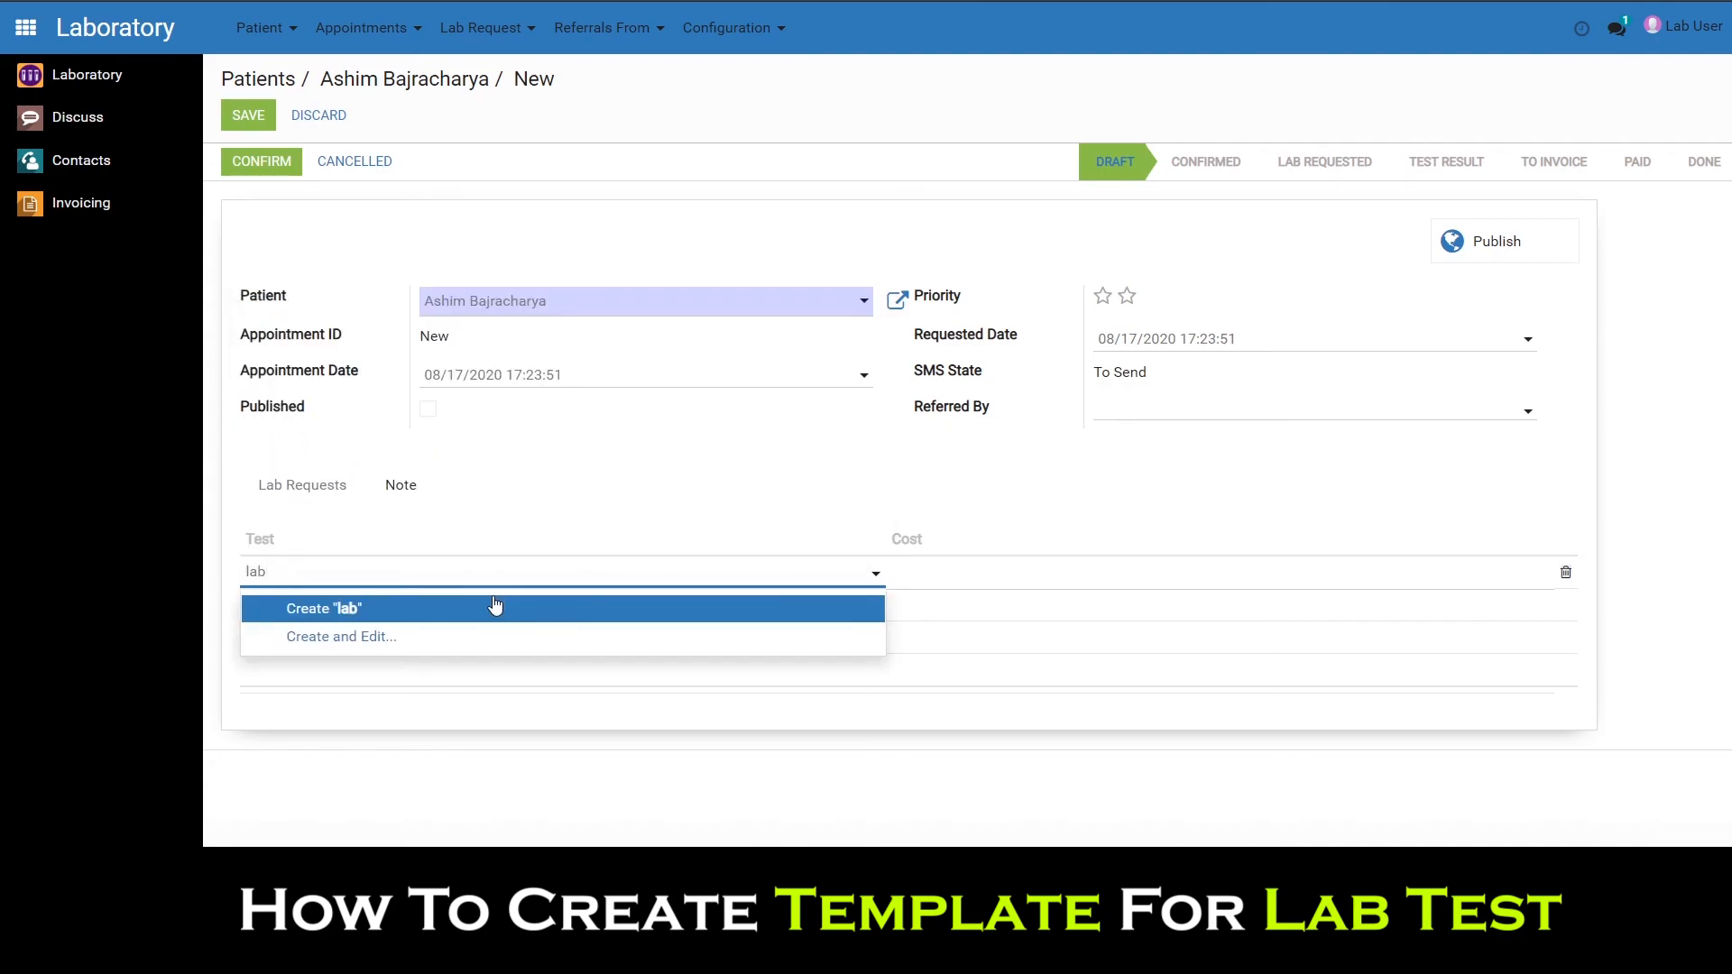
key(BackSpace)
key(BackSpace)
text(te)
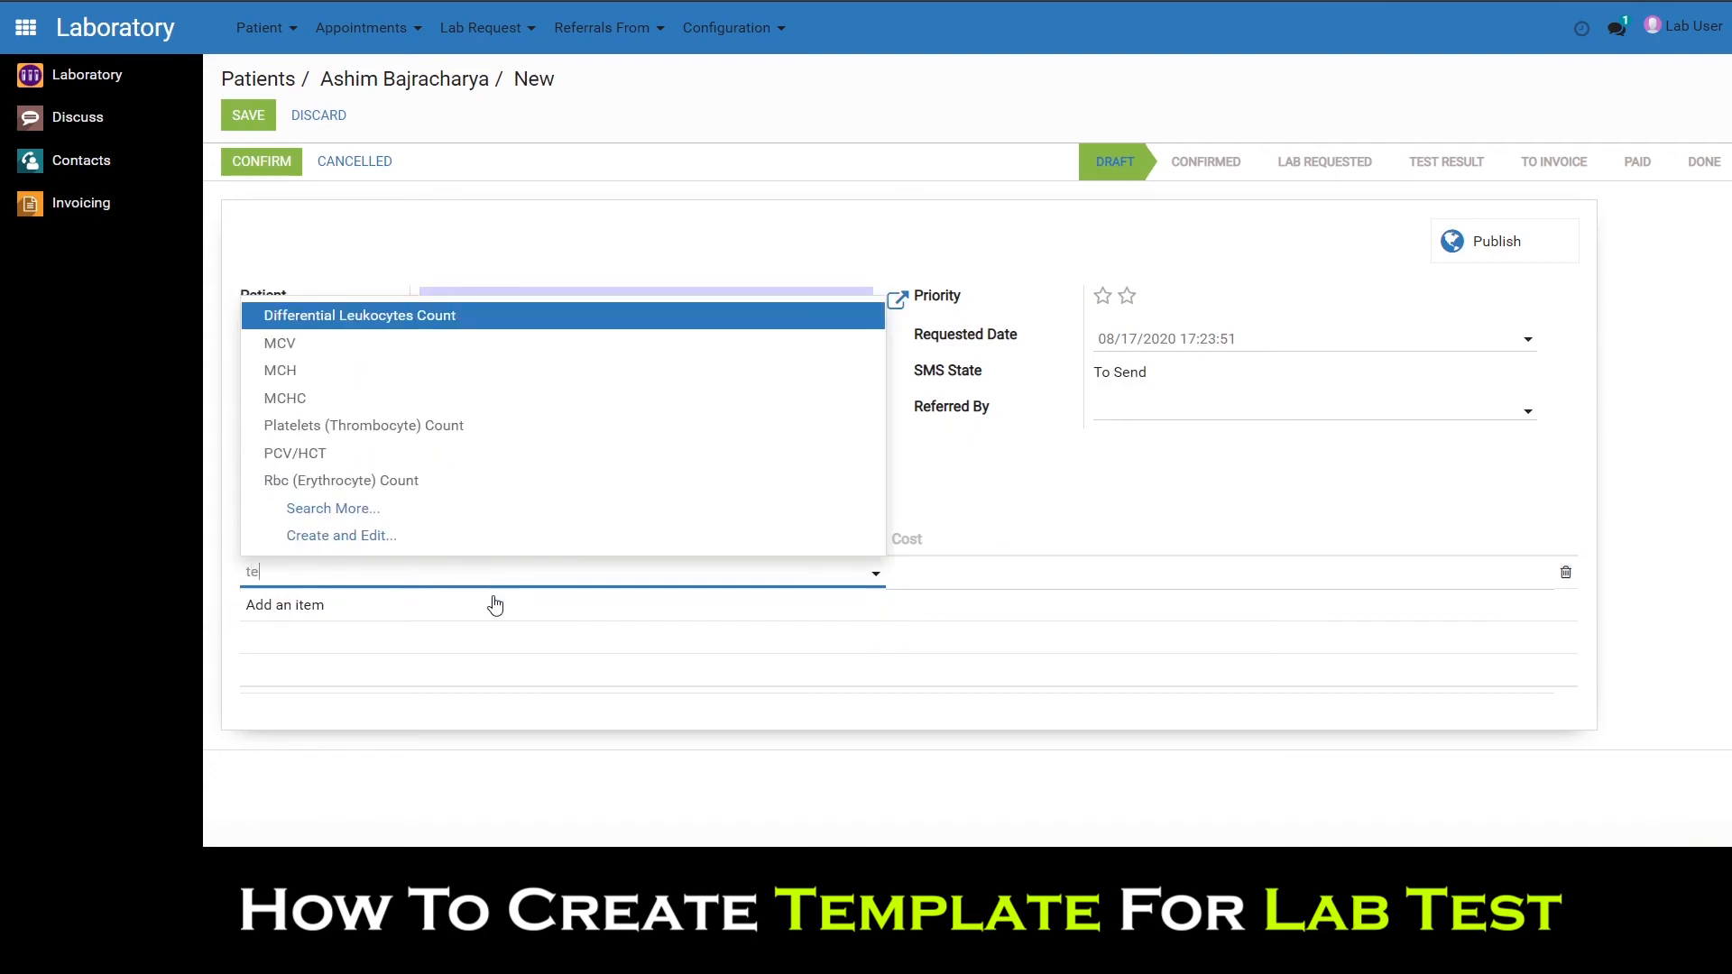
text(st 00)
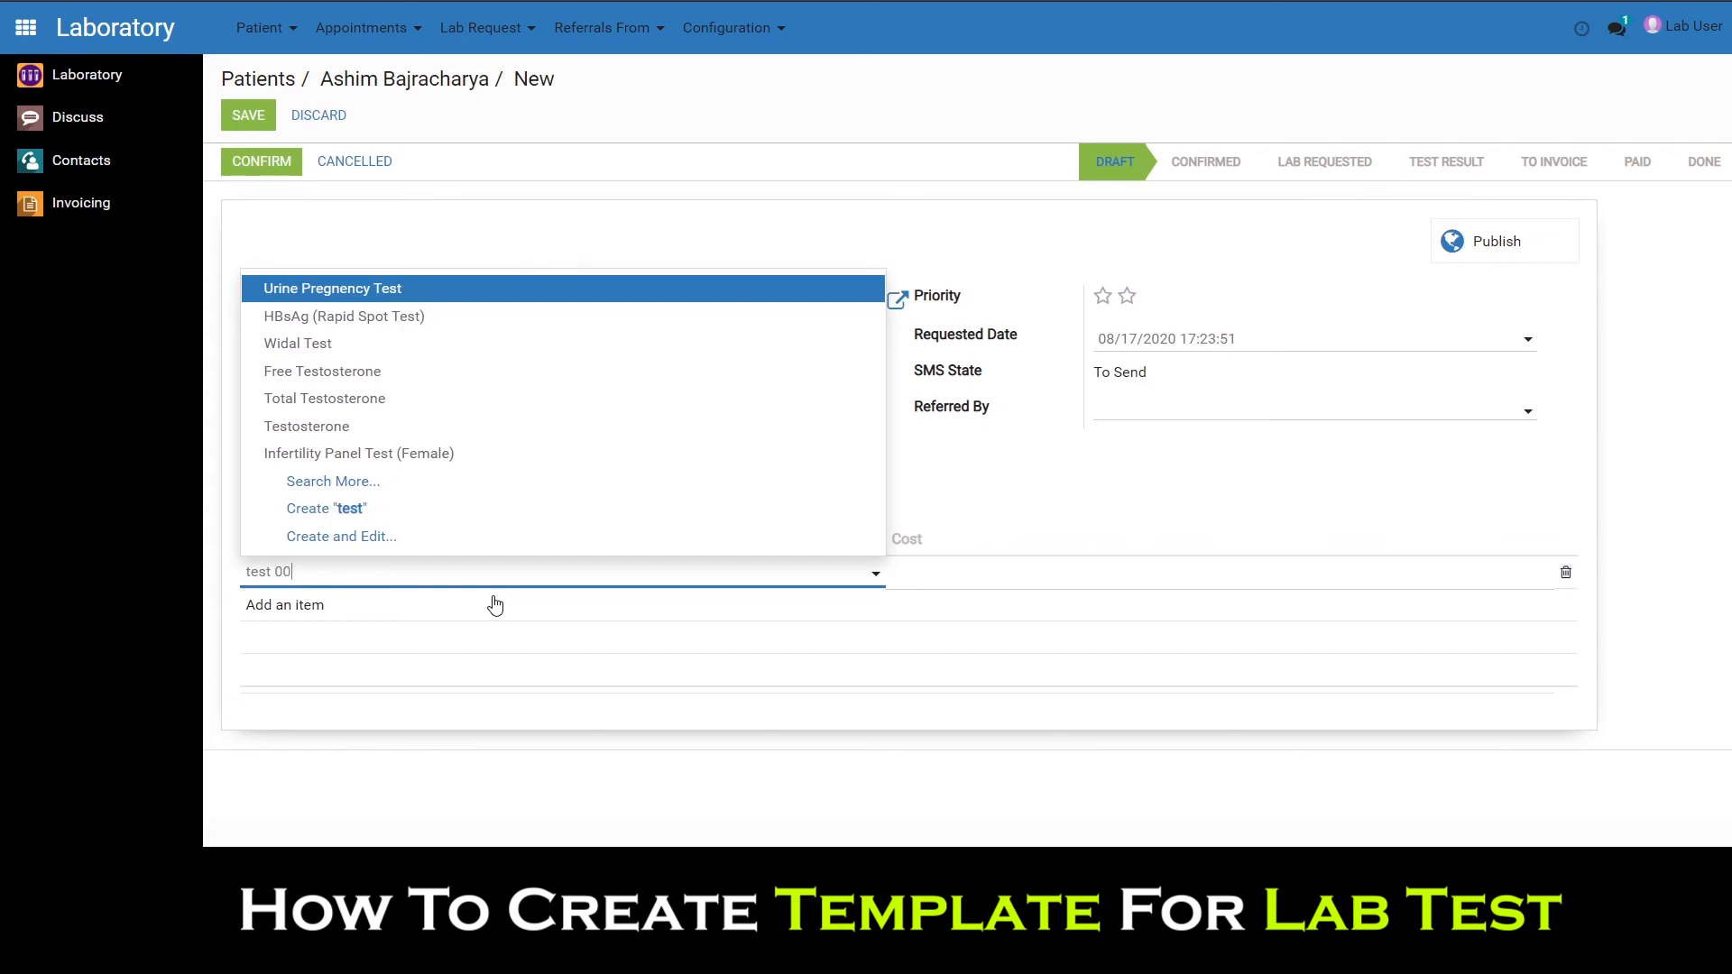
text(1)
key(BackSpace)
key(BackSpace)
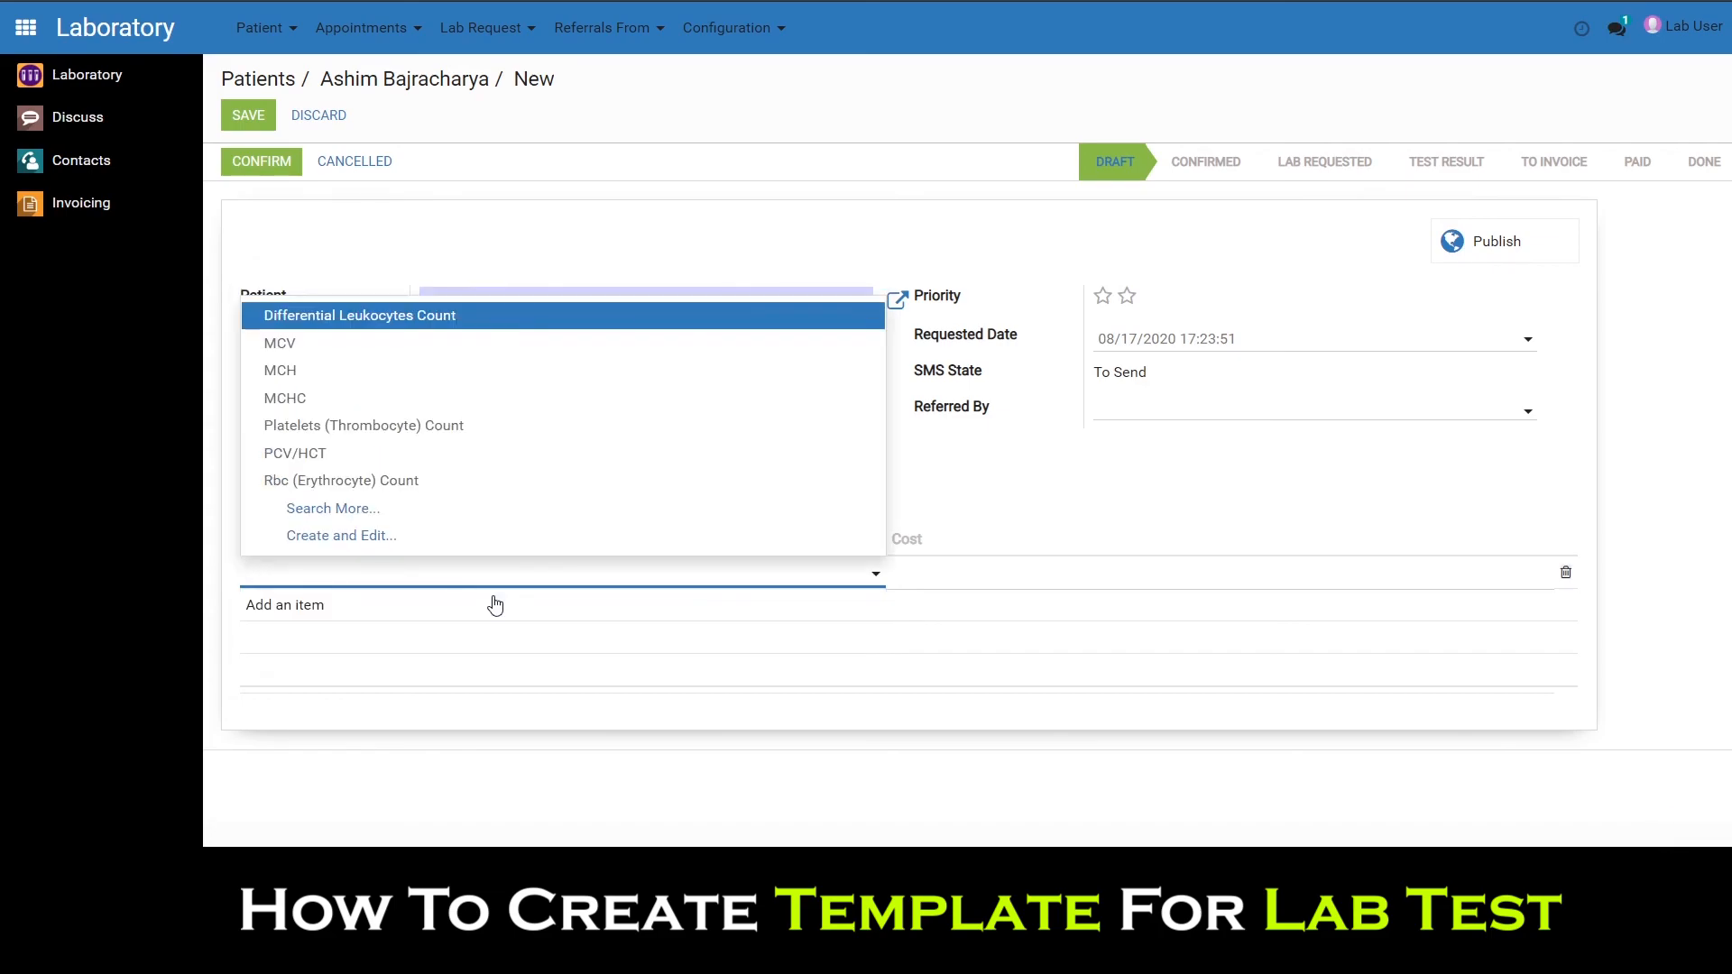
click(170, 591)
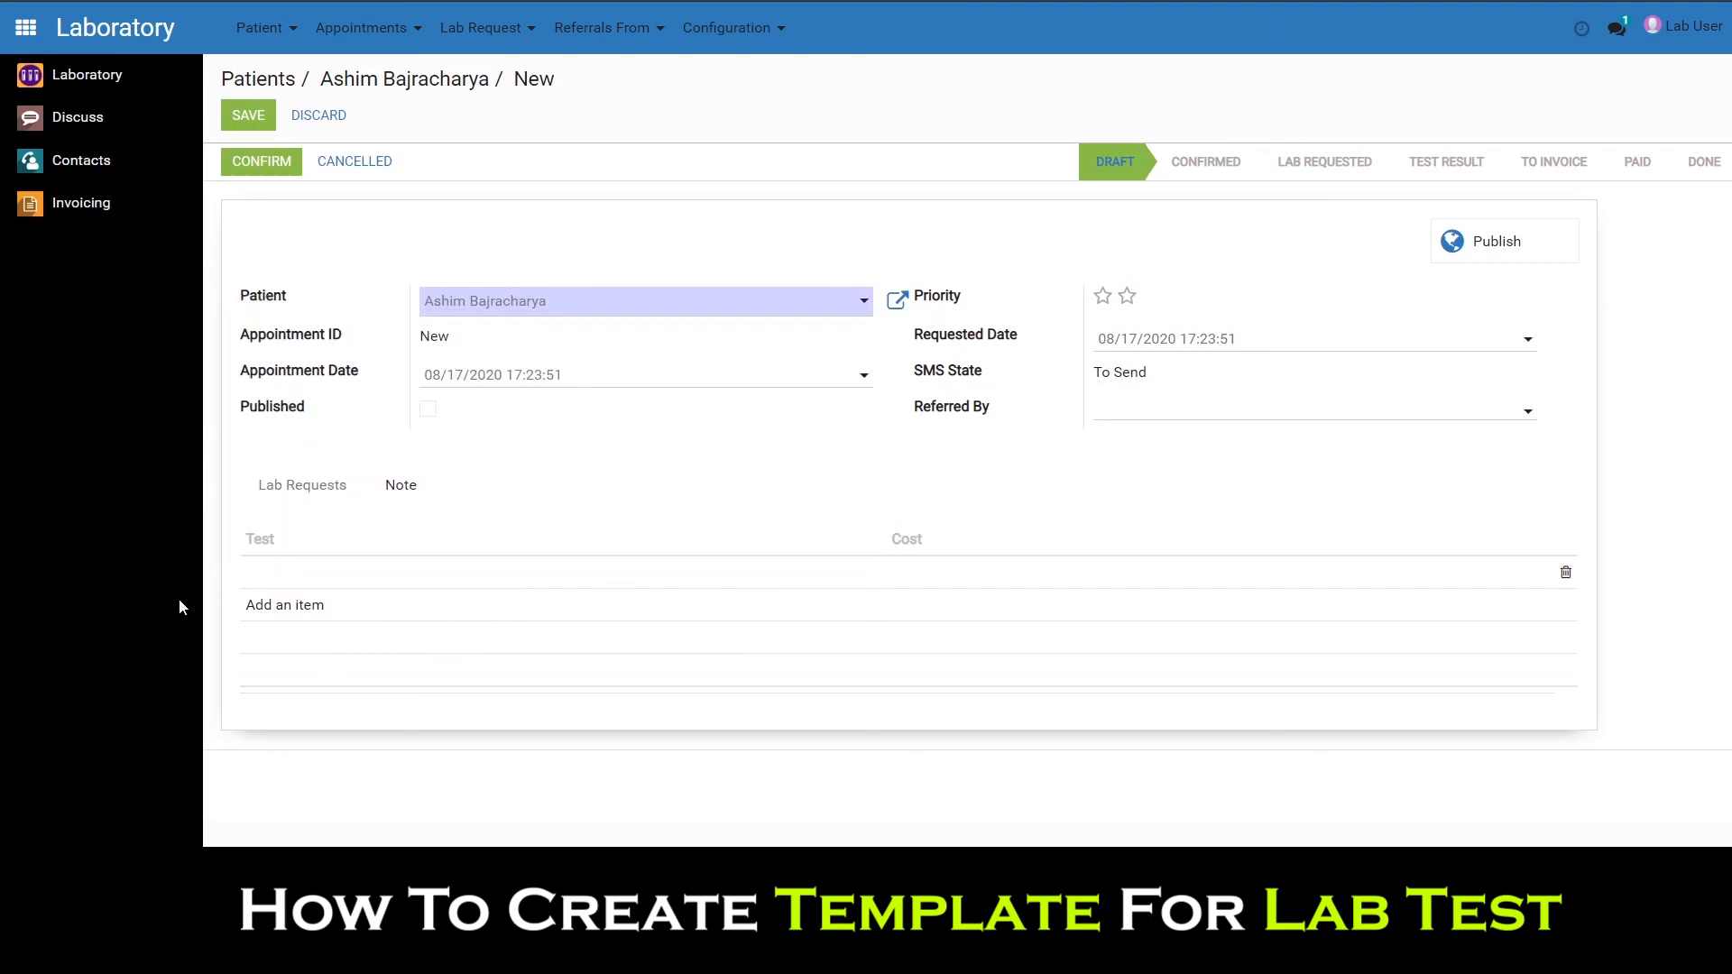
Step: Save the appointment without a lab request and open the Lab Test configuration list
click(256, 119)
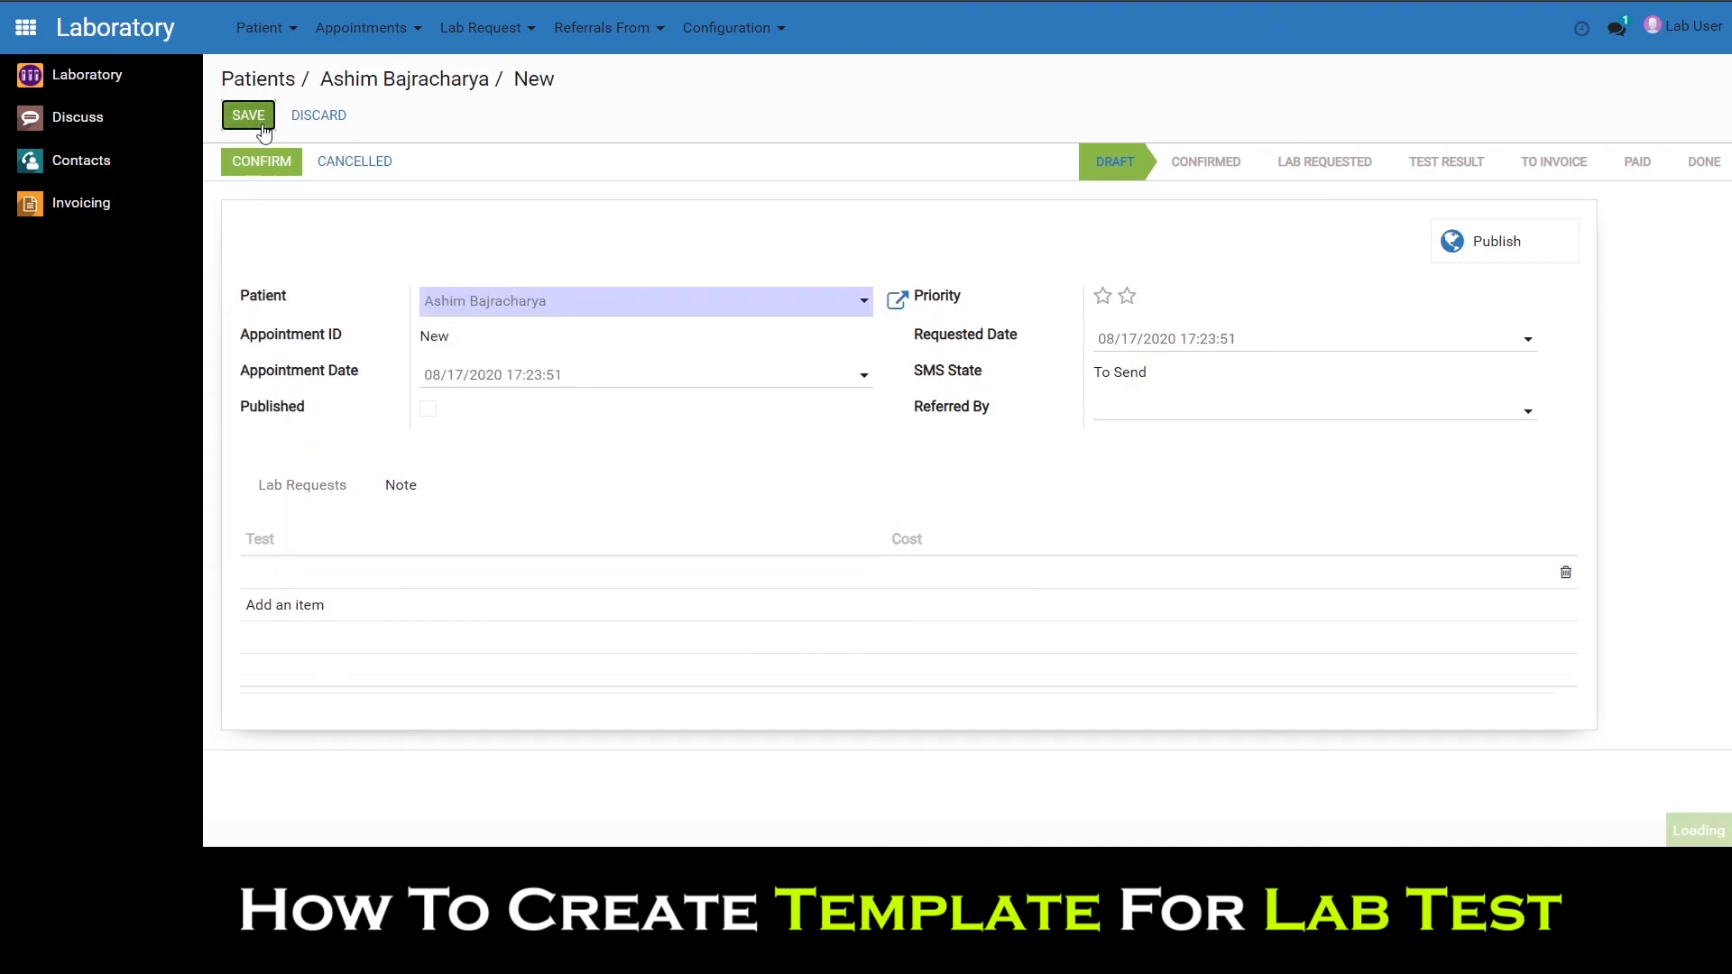
click(731, 28)
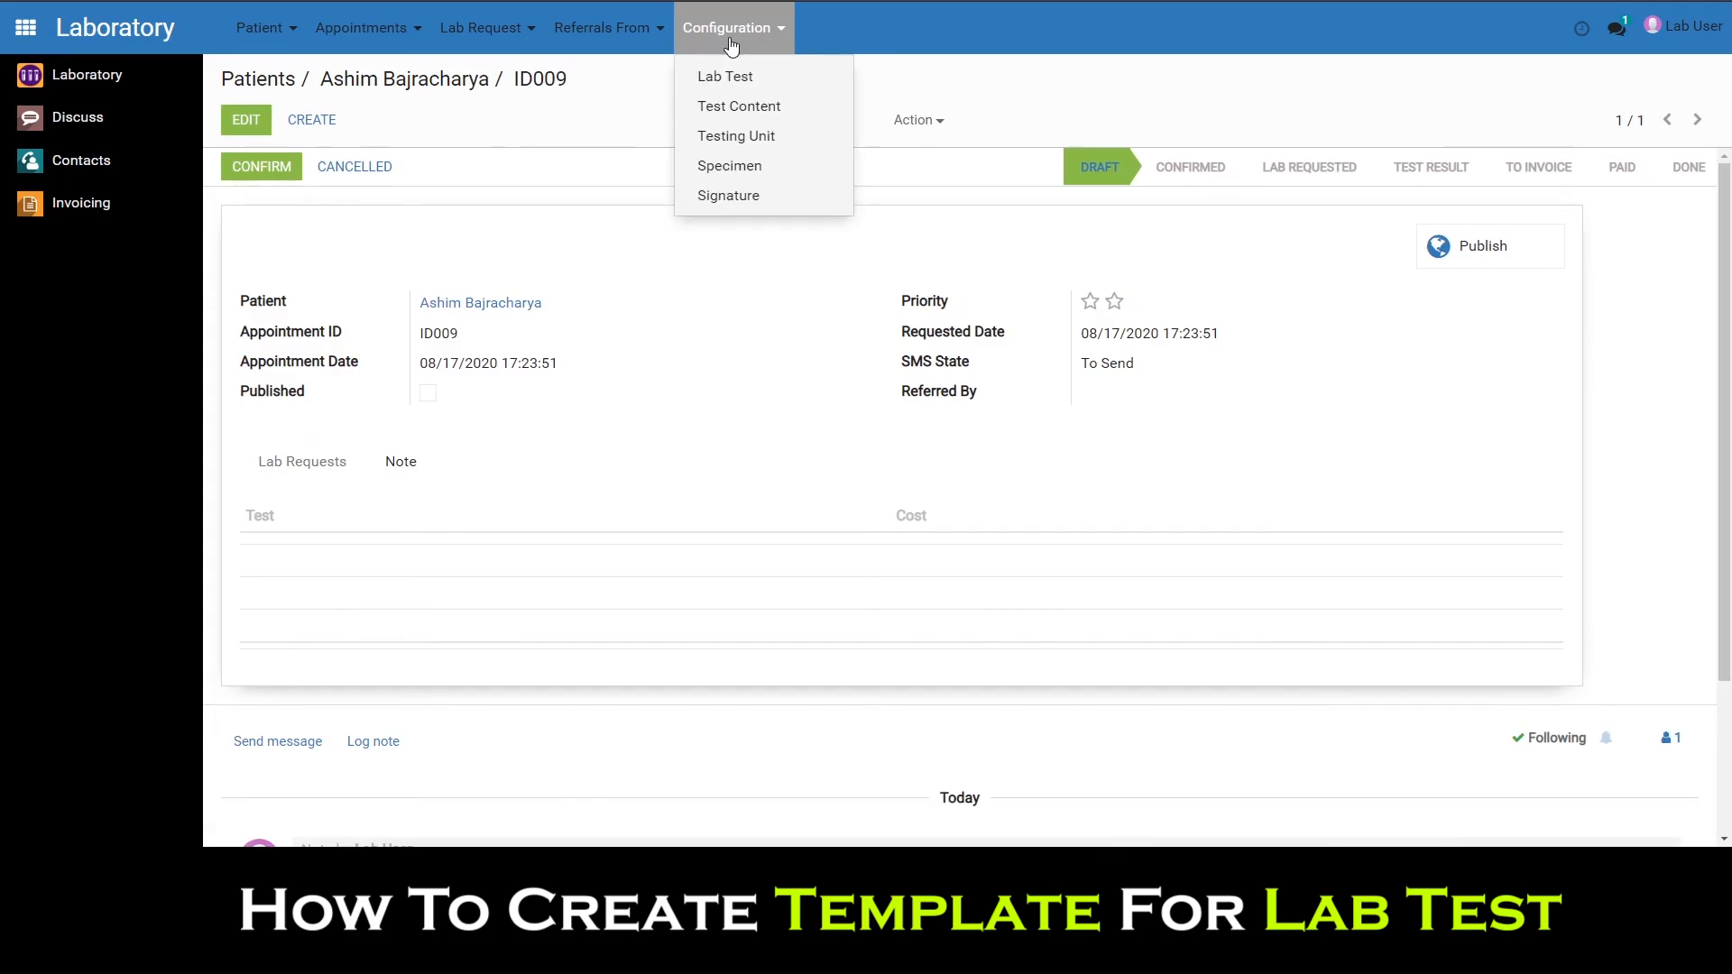
click(754, 79)
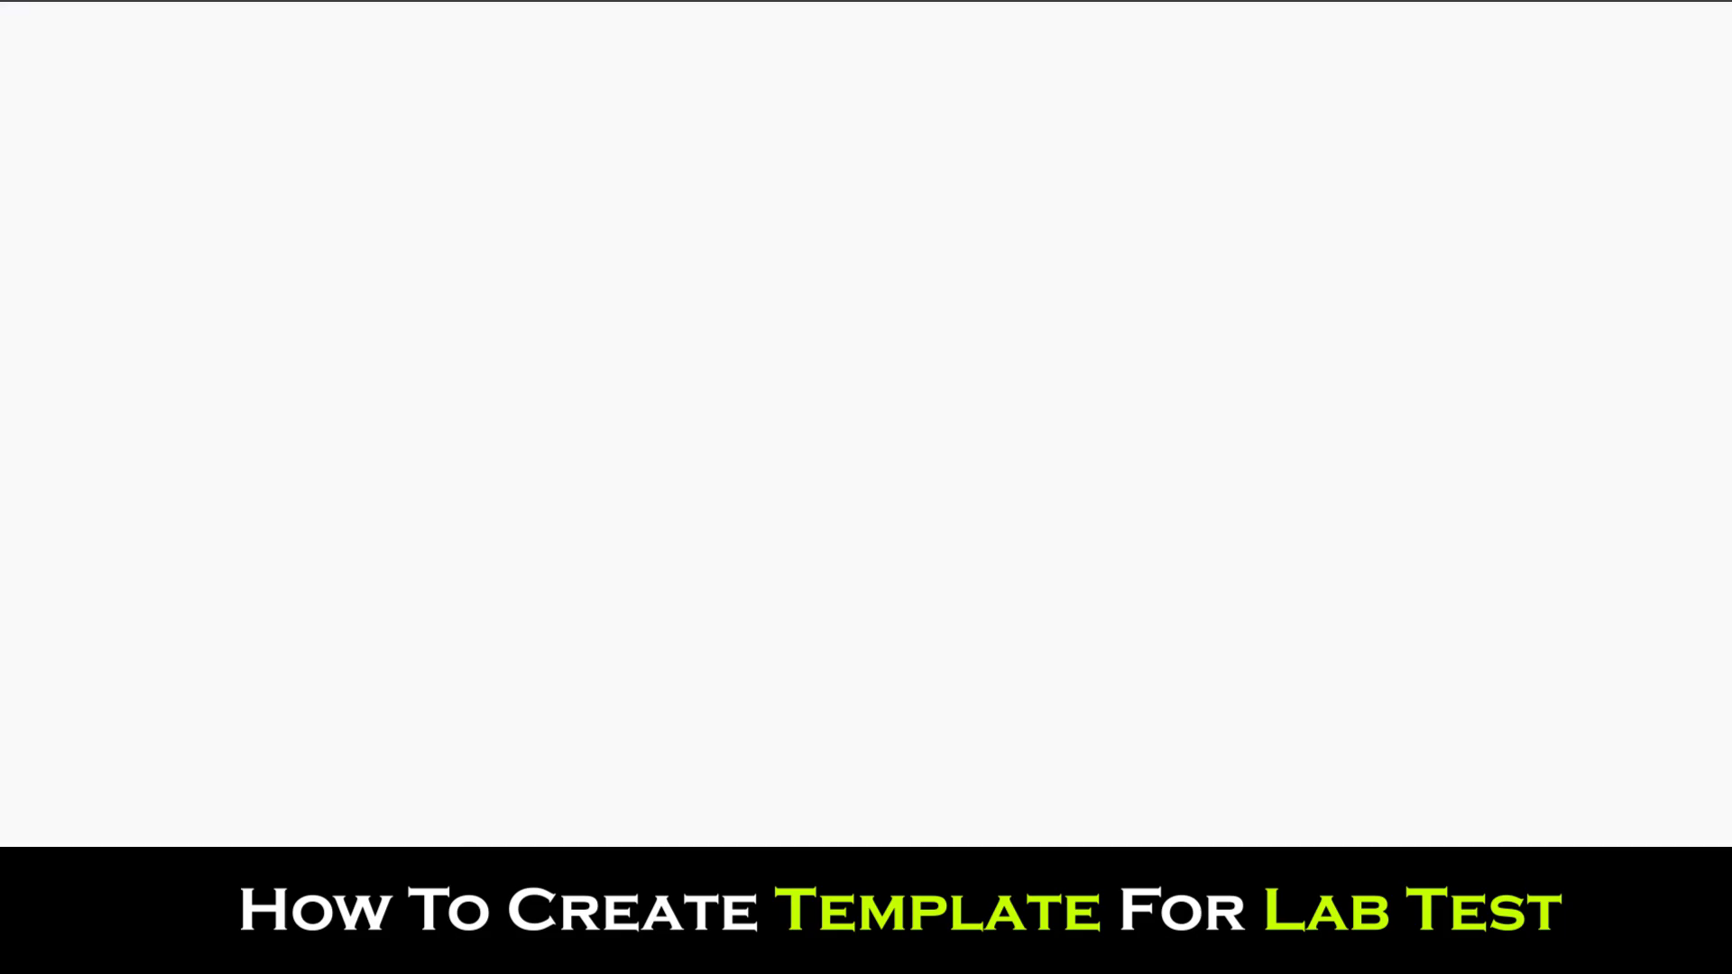